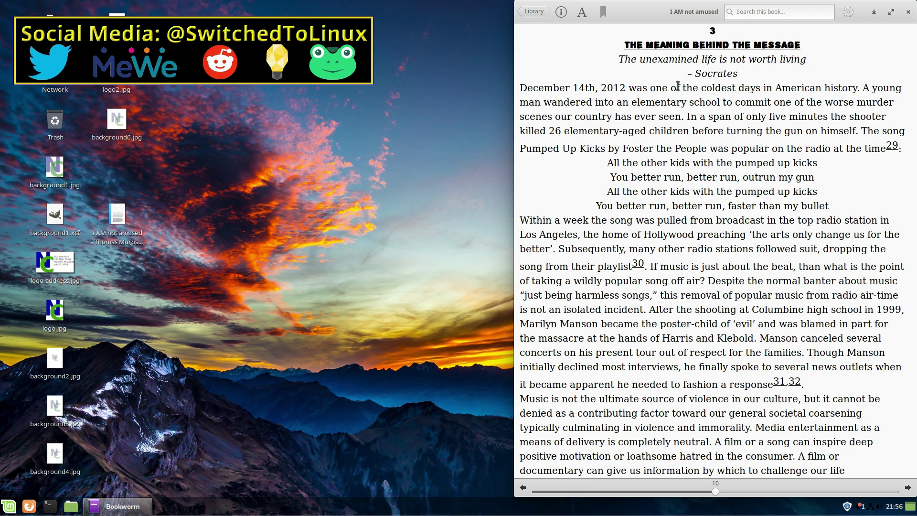
Select the Socrates quote under the chapter 3 heading and skim the chapter to the Self-Proclaimed Anti-Christ section.
drag(617, 59, 816, 58)
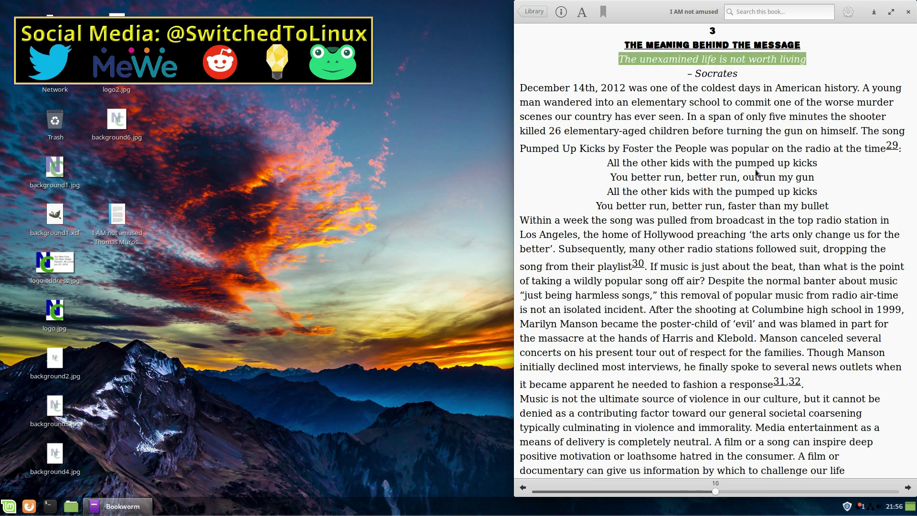
scroll(778, 267, down, 5)
scroll(771, 308, down, 10)
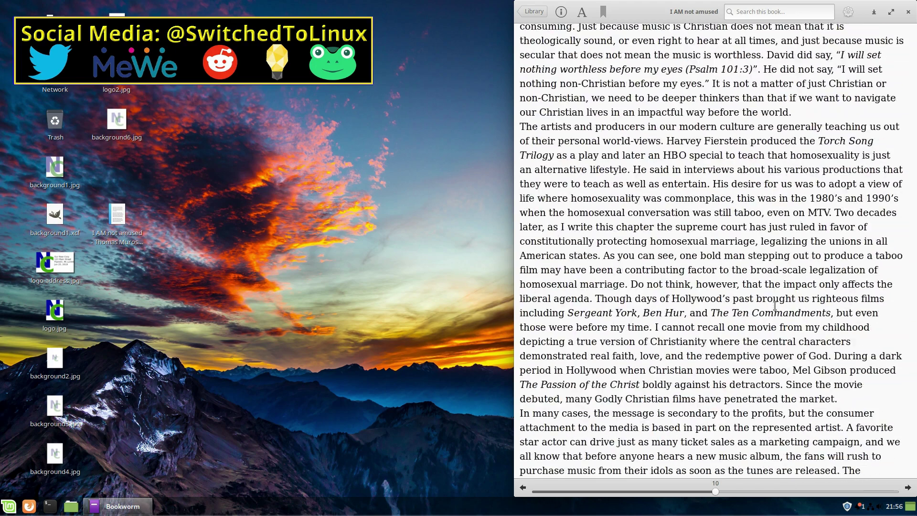
scroll(775, 304, down, 15)
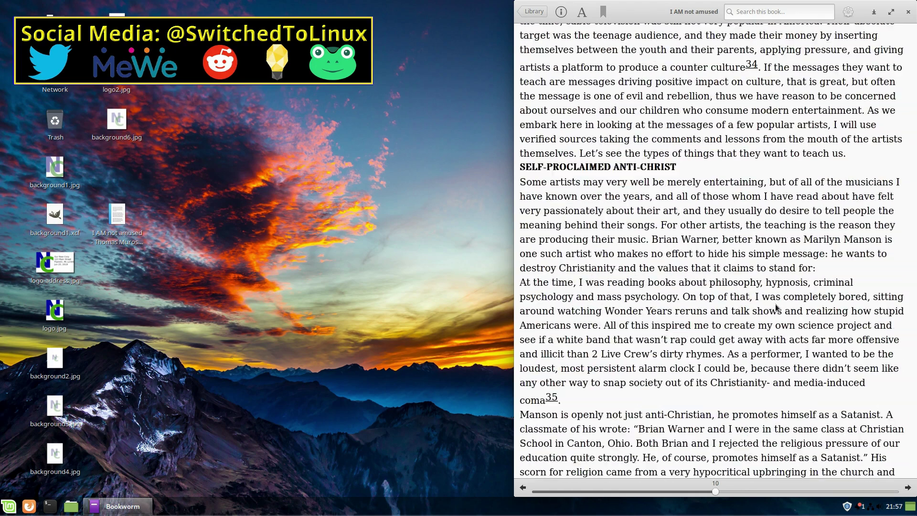
scroll(774, 301, up, 2)
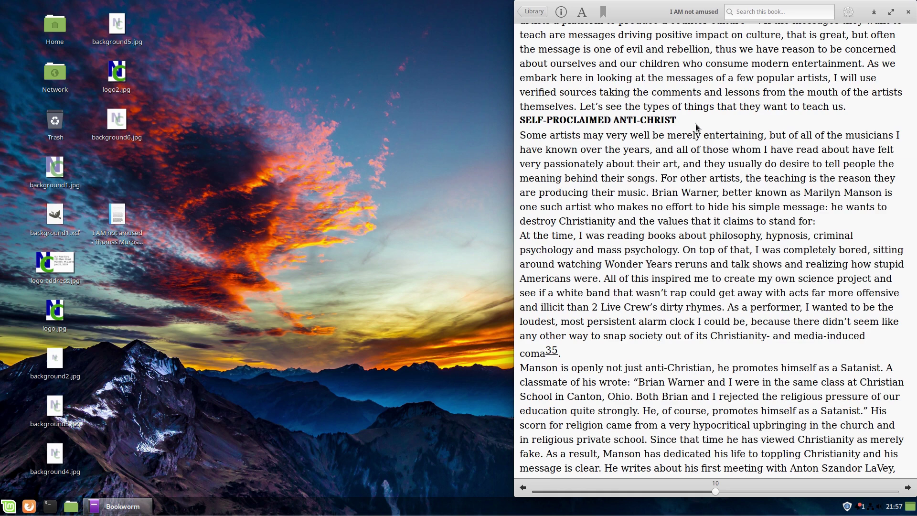
Follow footnote 35 to the bibliography and go back into the book text through the link of reference 8.
click(552, 352)
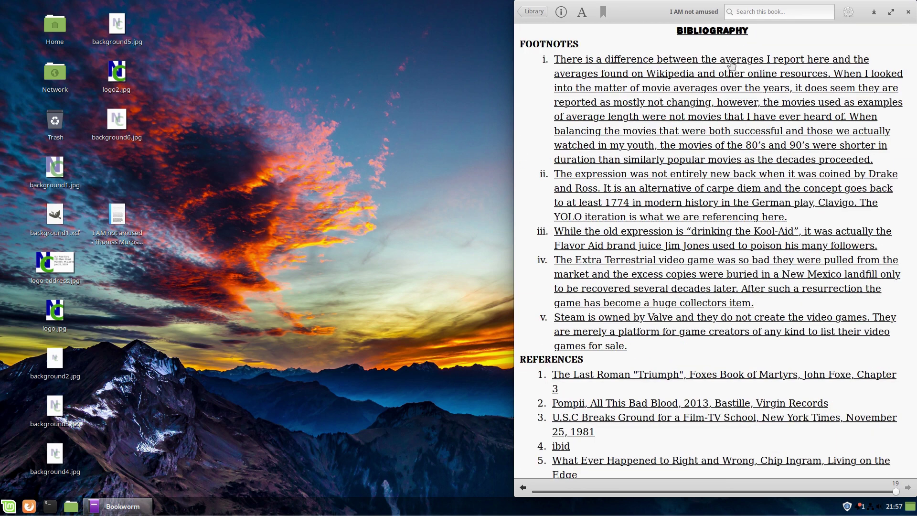
scroll(671, 160, down, 10)
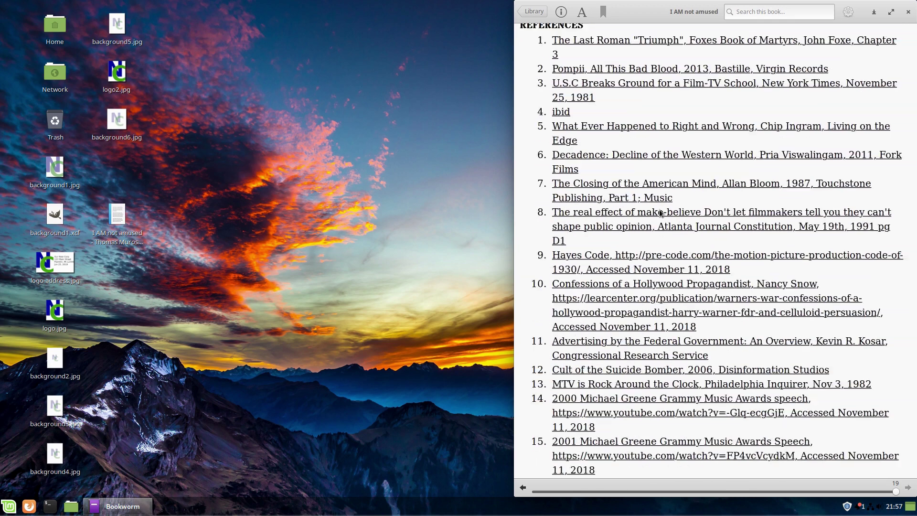
click(659, 216)
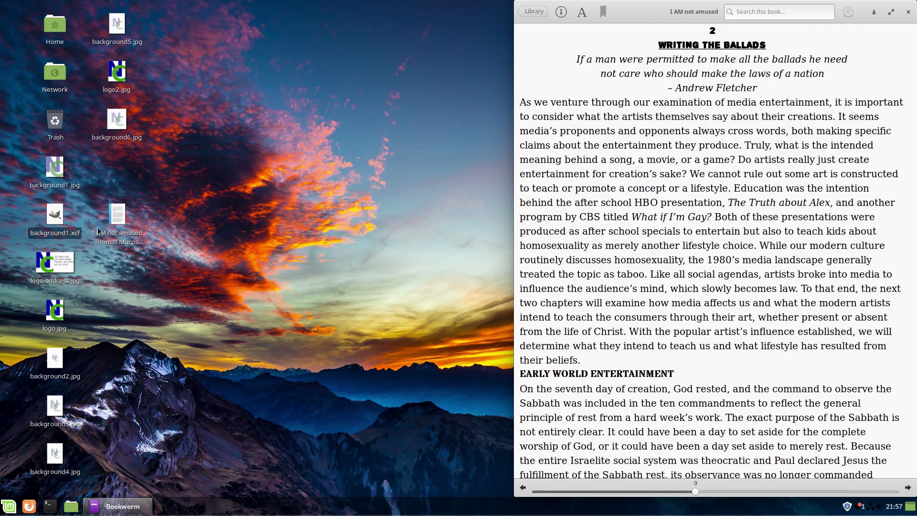
Open FBReader and browse the pages around the start of chapter 1, My Amusing Journey.
click(9, 510)
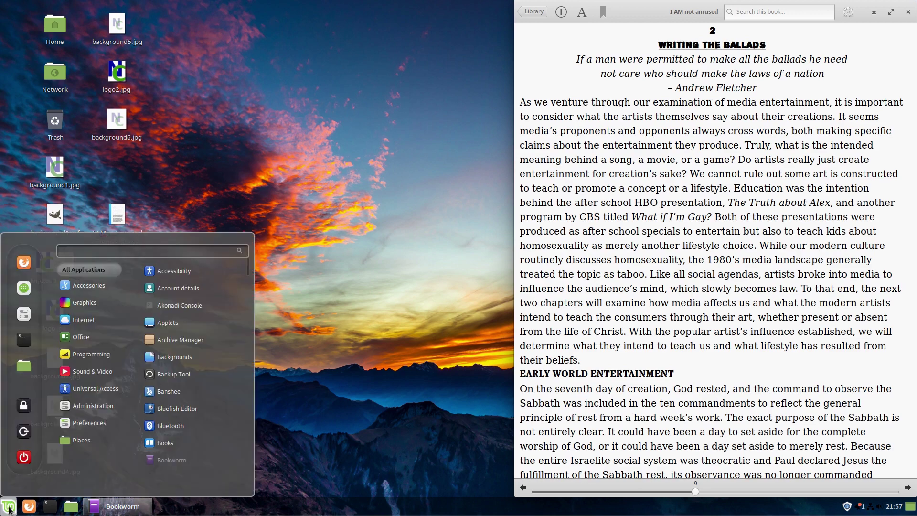
text(fb)
key(Return)
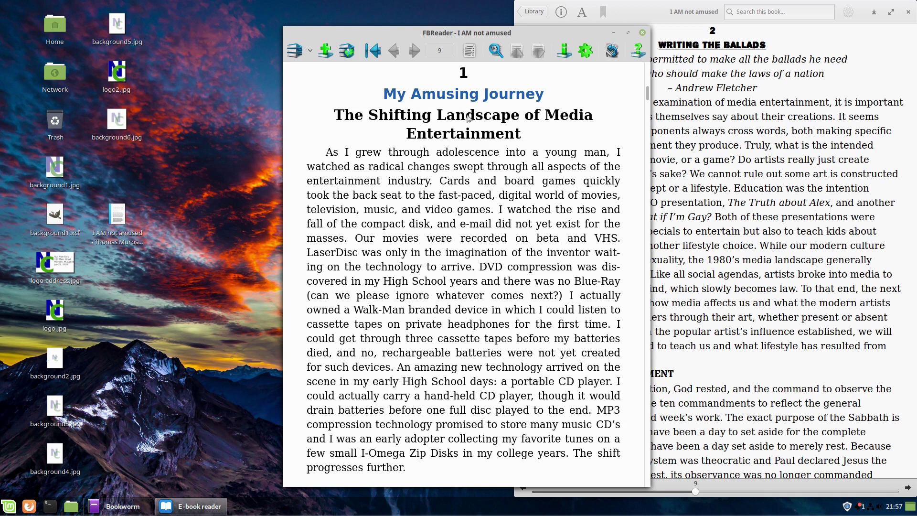
scroll(511, 184, down, 5)
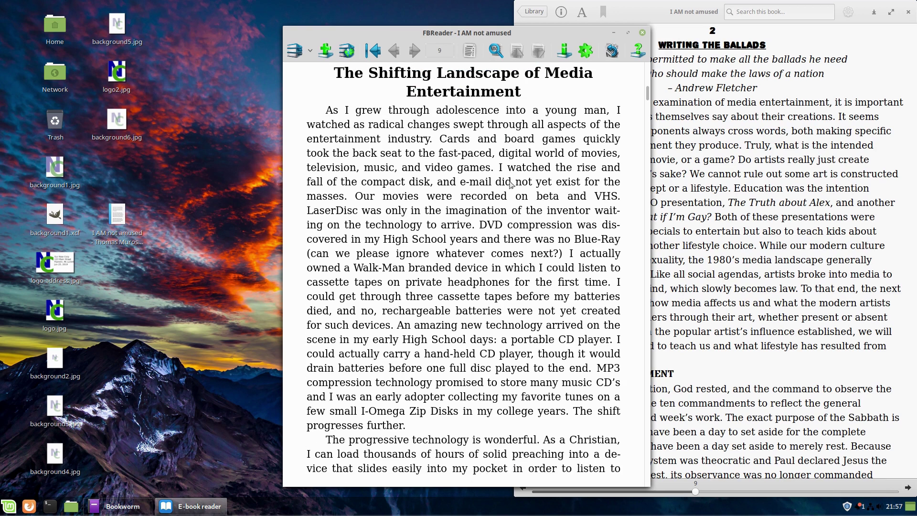
scroll(510, 184, up, 2)
scroll(511, 184, down, 15)
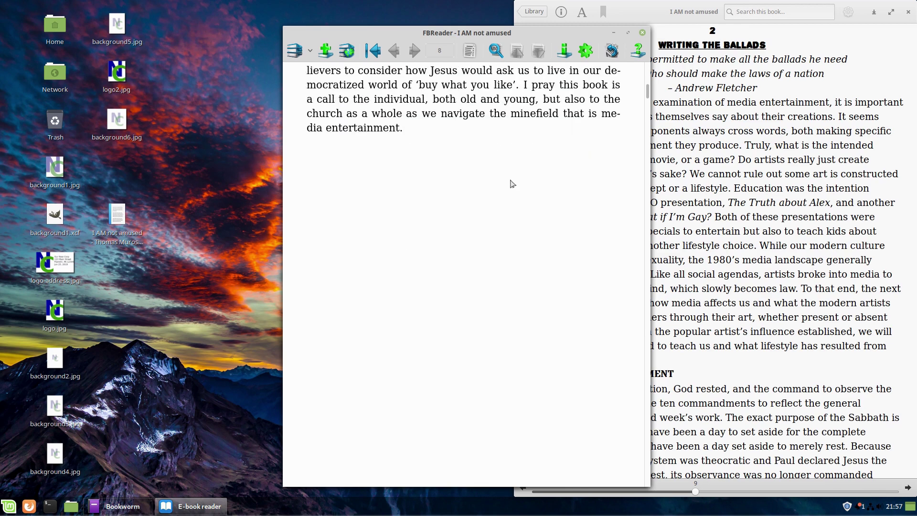
scroll(434, 153, down, 2)
scroll(472, 194, up, 15)
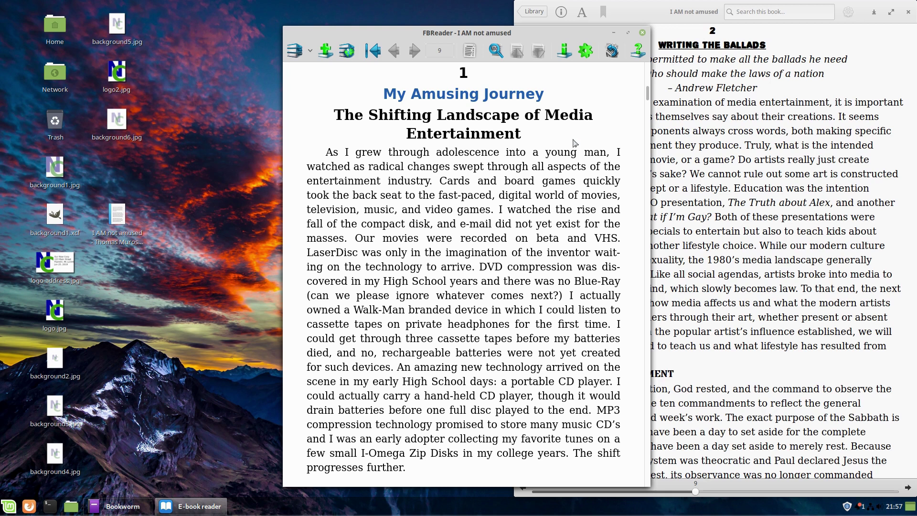
Close both e-book readers and launch Sigil in a maximized window.
click(642, 32)
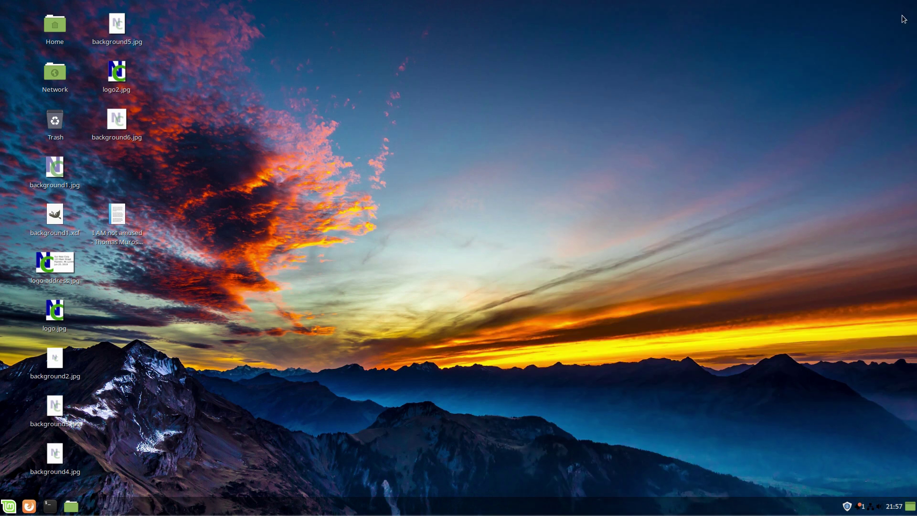
click(906, 12)
click(8, 506)
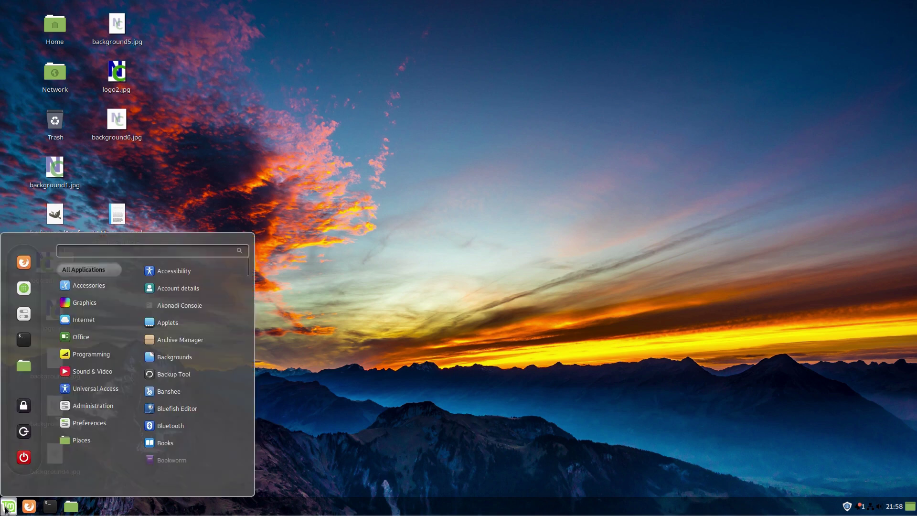
text(sig)
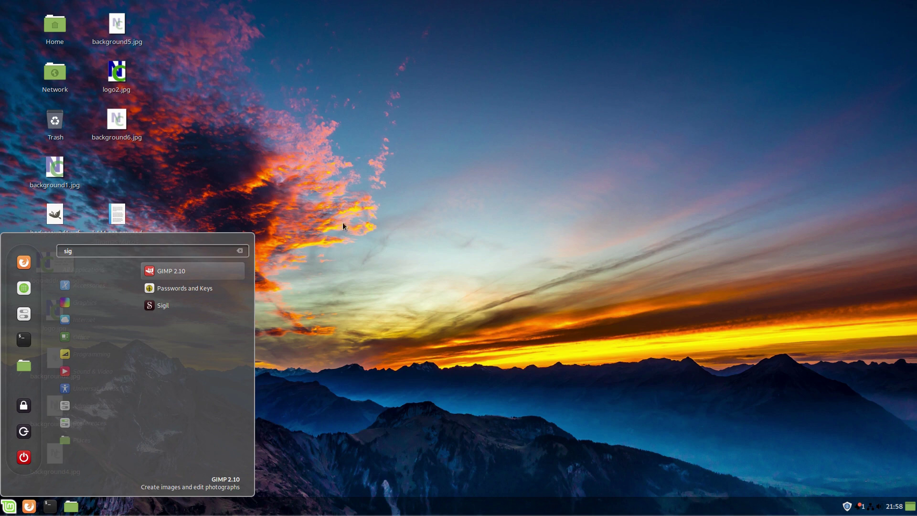
click(174, 306)
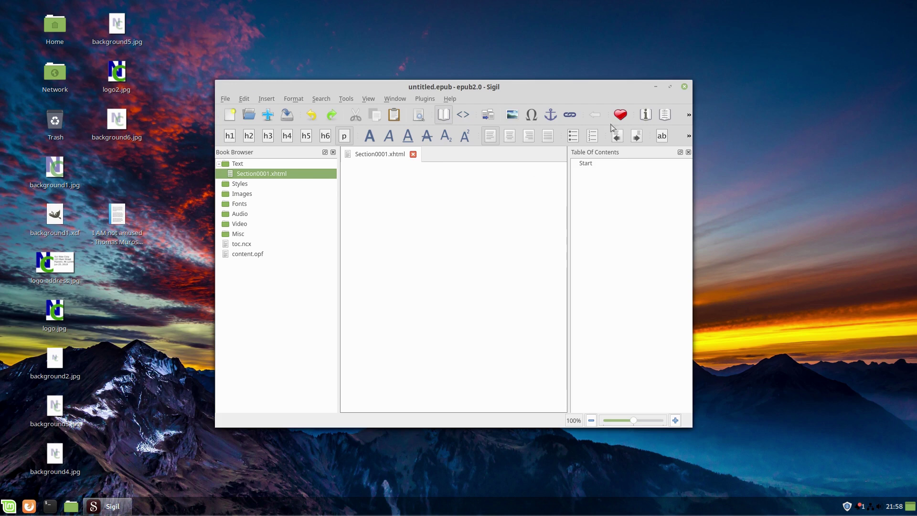
click(670, 87)
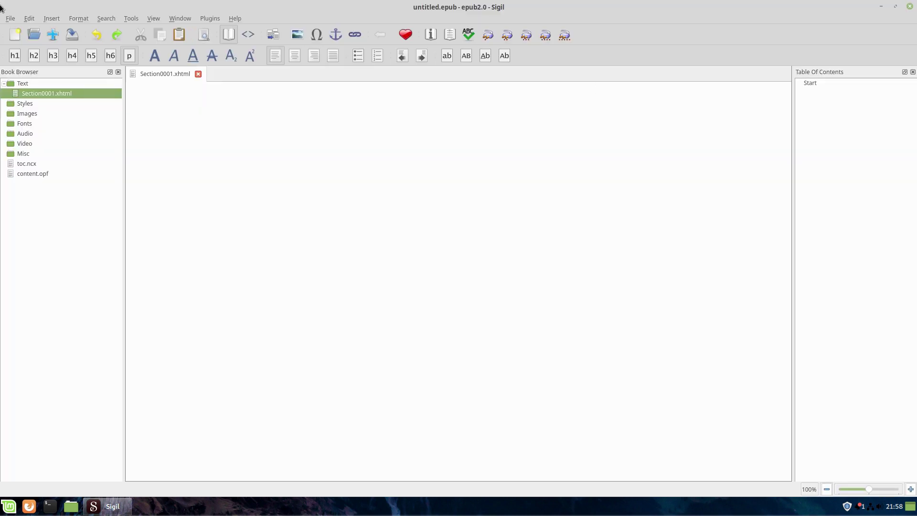
View the XHTML source of Section0001.xhtml in Code View and return to Book View.
click(246, 34)
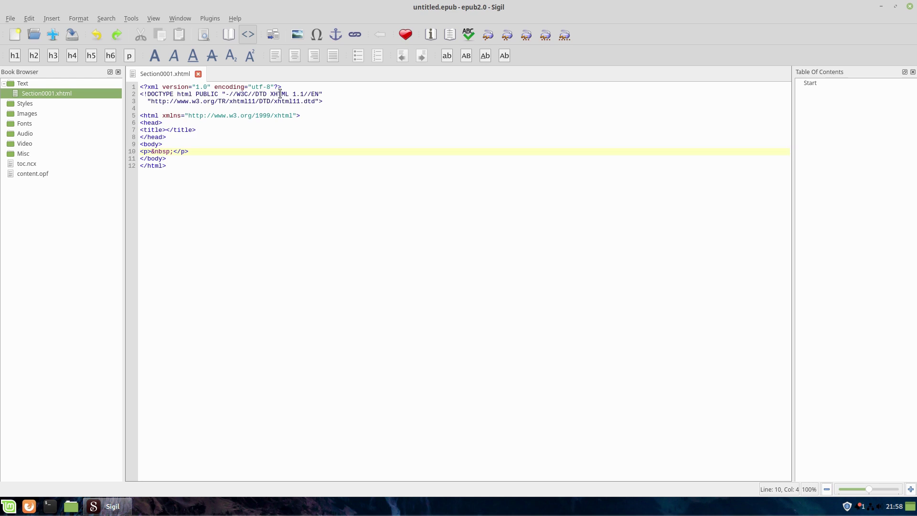
click(229, 34)
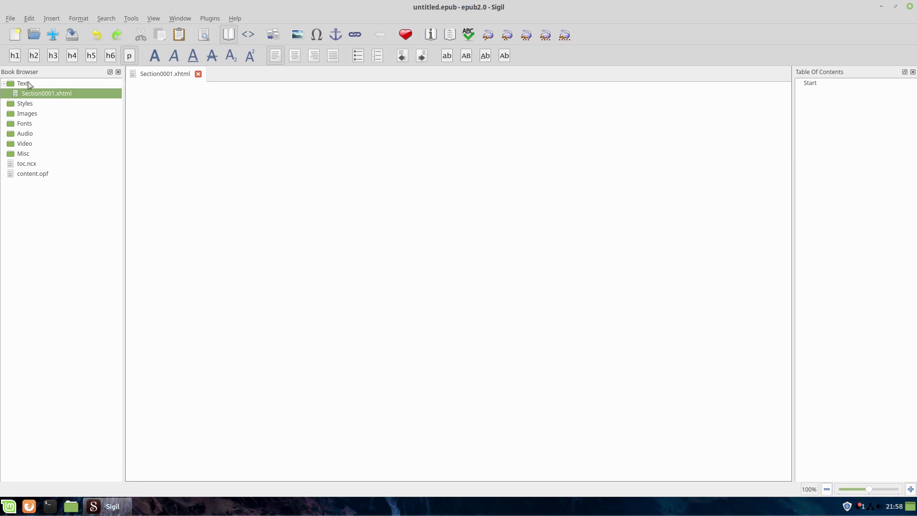
Go through the book's resource folders from Styles to Misc, and open toc.ncx and content.opf to view their code.
click(28, 105)
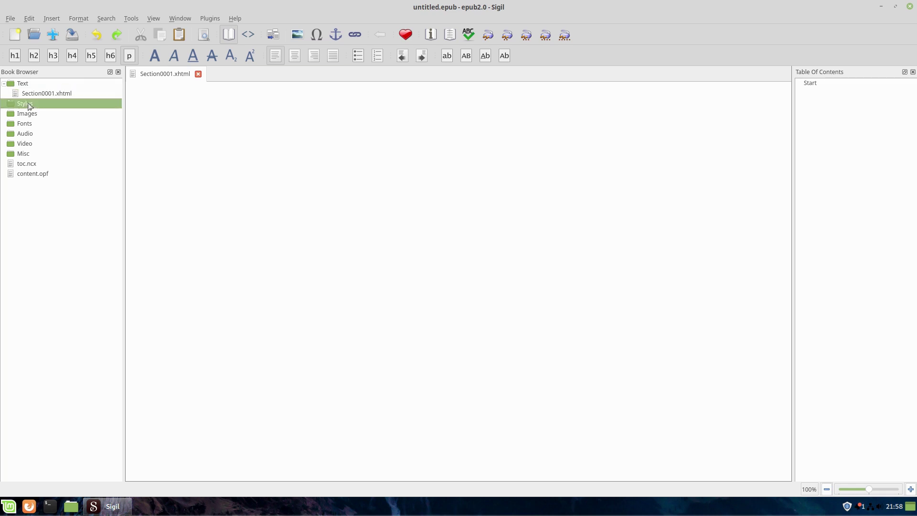
click(39, 116)
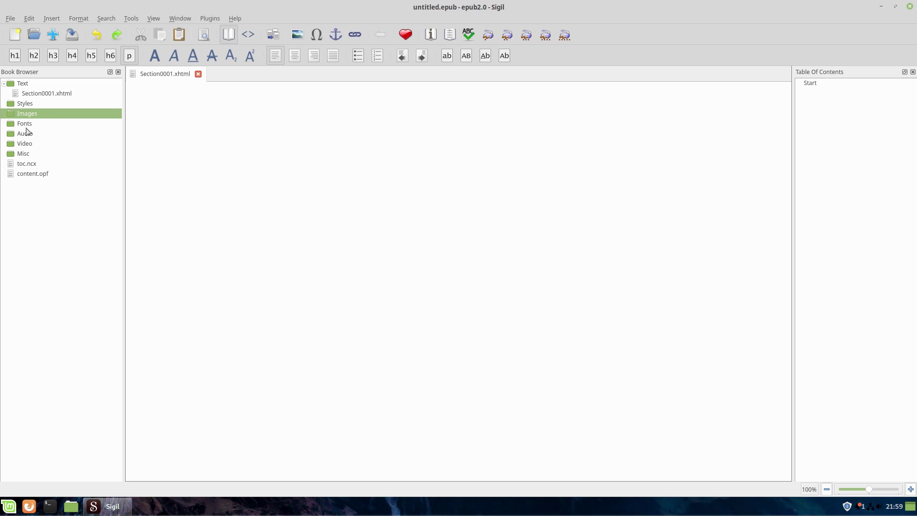
click(27, 125)
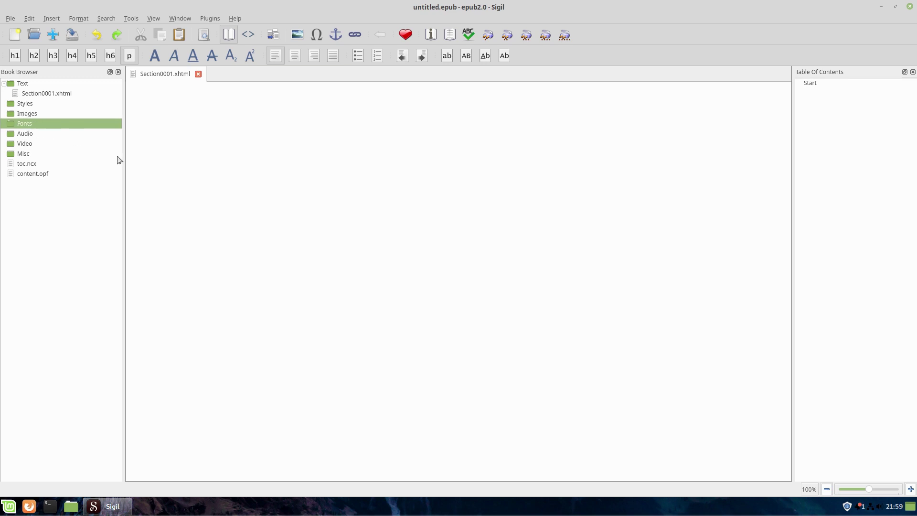
click(29, 135)
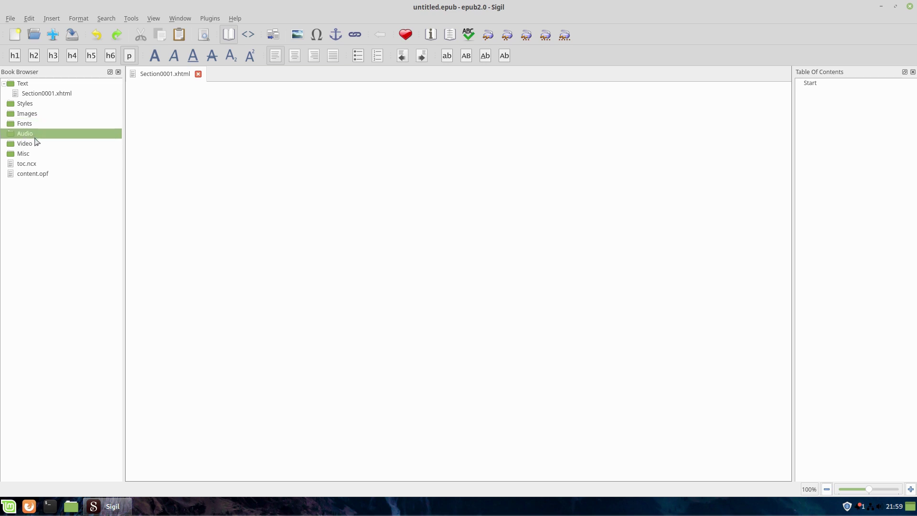
click(33, 144)
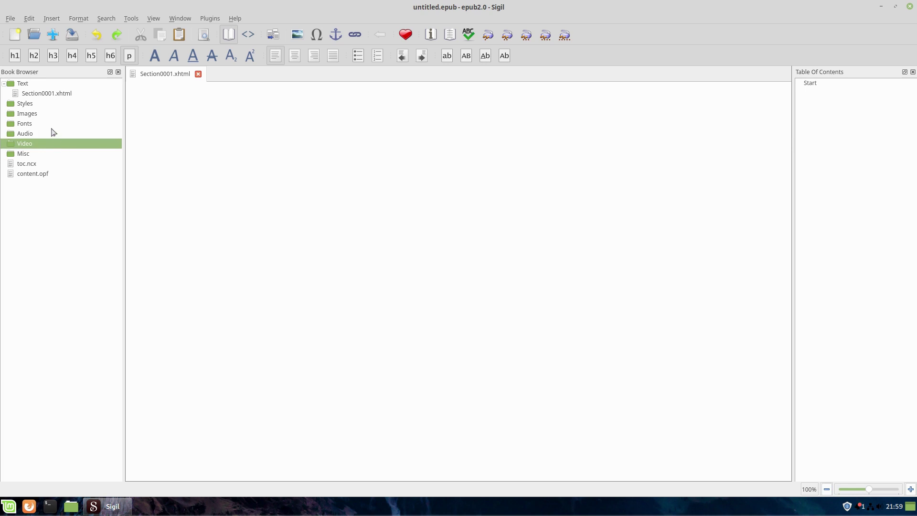
click(29, 155)
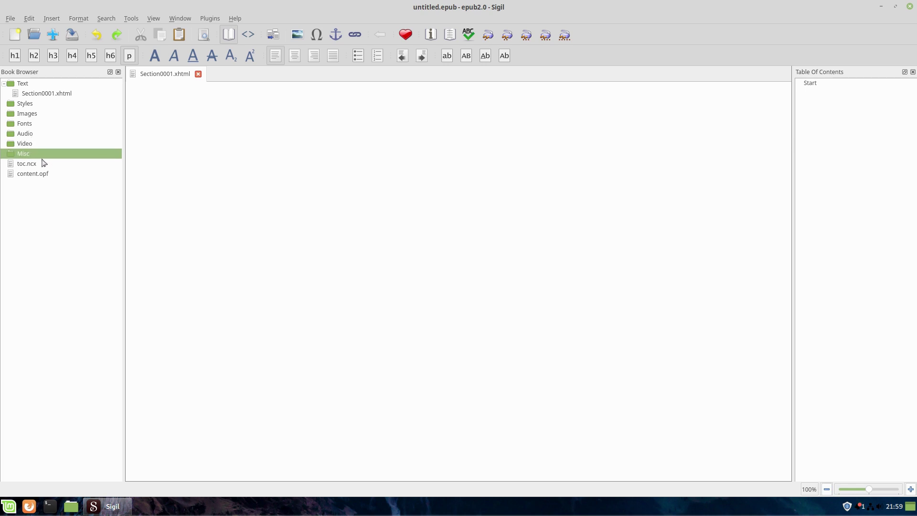
click(37, 164)
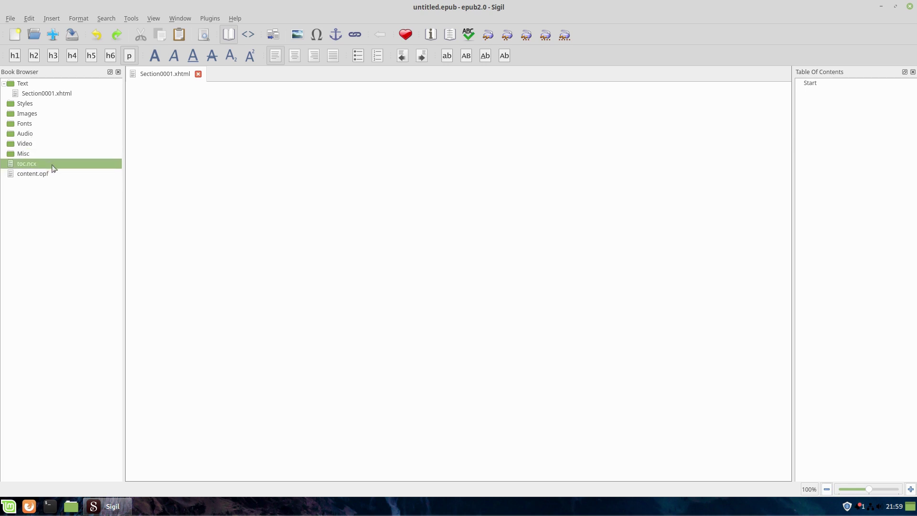
click(25, 175)
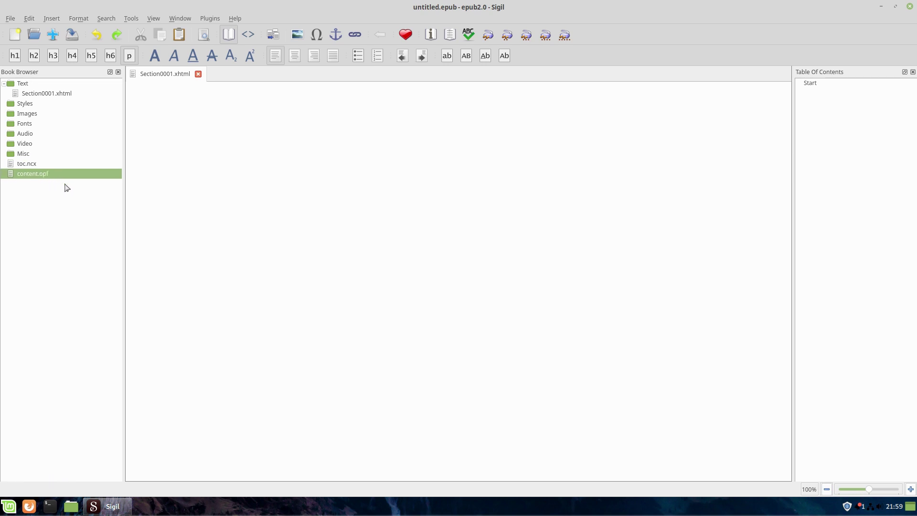
double_click(35, 167)
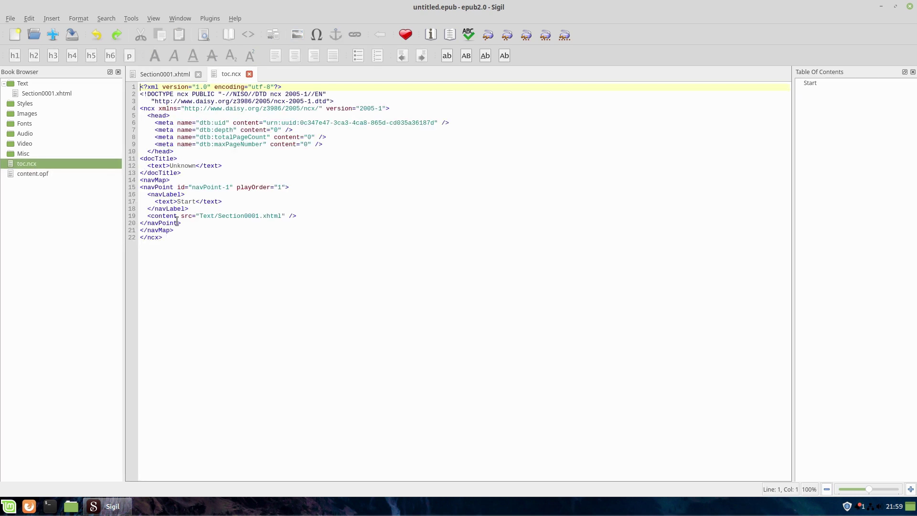
double_click(29, 174)
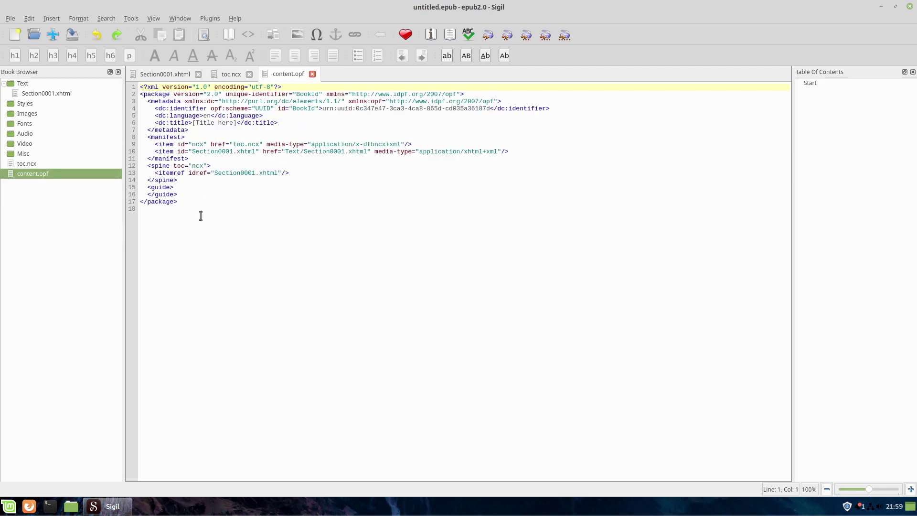
View the book's language and title entries in the MetaData Editor and cancel the dialog.
click(152, 18)
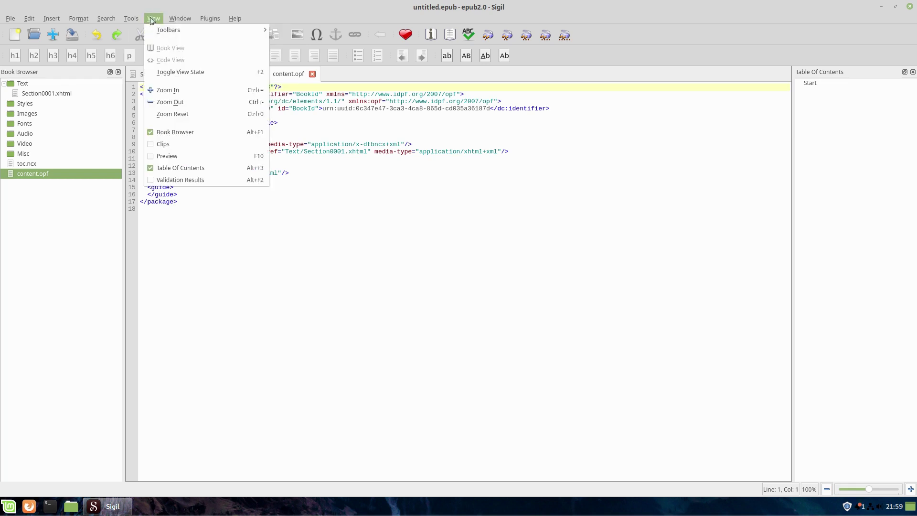
mouse_move(132, 21)
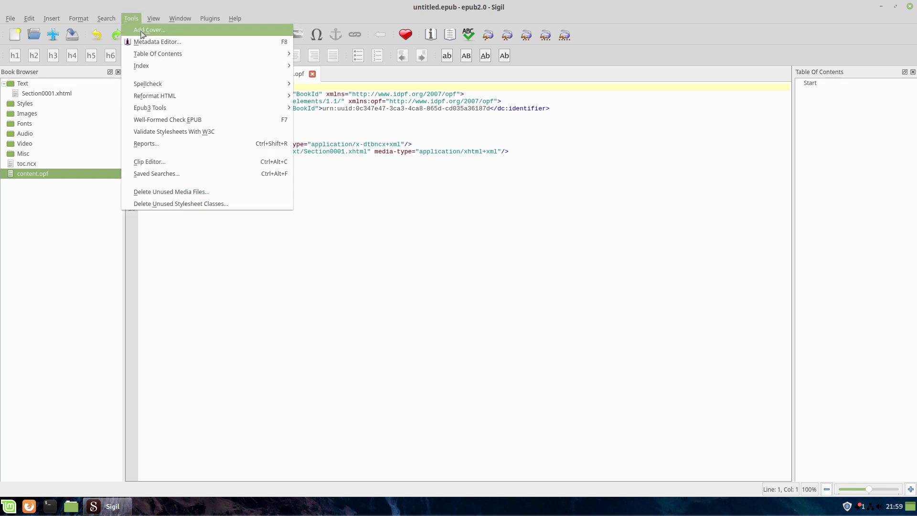
click(164, 42)
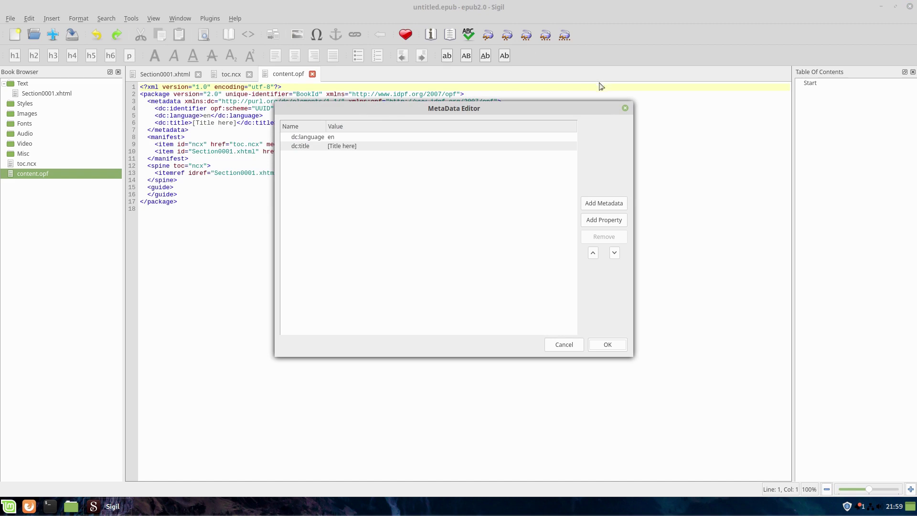
click(564, 345)
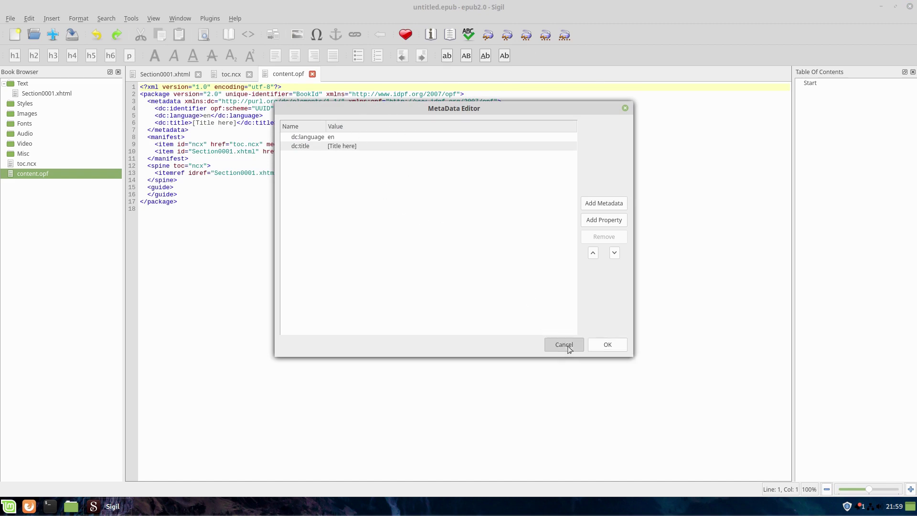
click(136, 19)
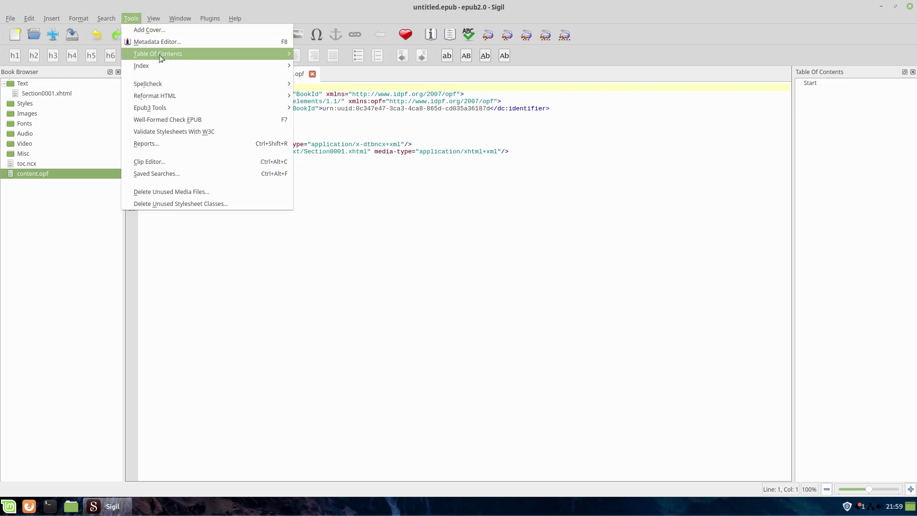
mouse_move(161, 58)
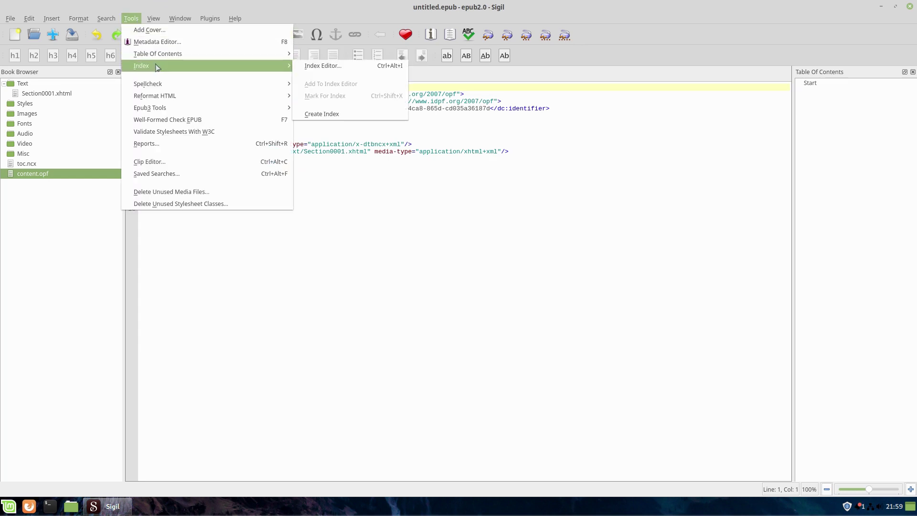
click(176, 203)
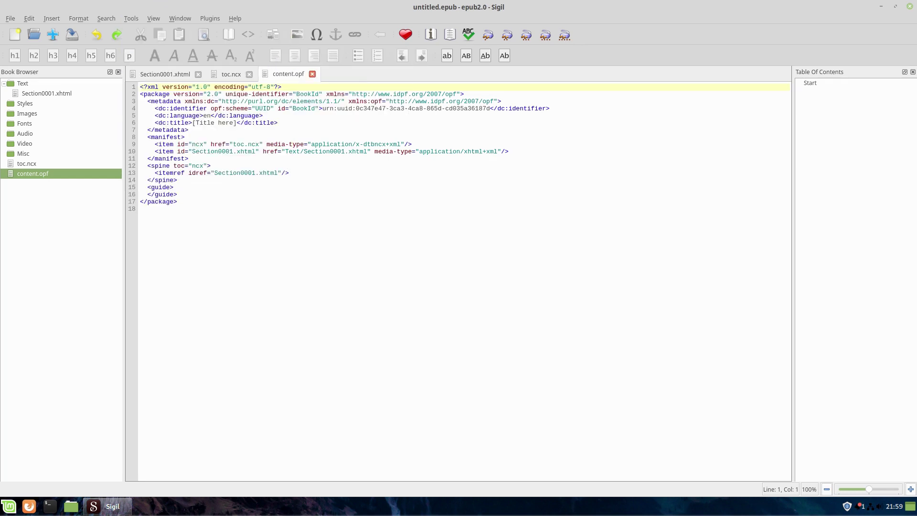
Close the untitled book and open the "I AM not amused" EPUB from the desktop in Sigil.
click(909, 7)
click(120, 218)
right_click(120, 220)
mouse_move(168, 244)
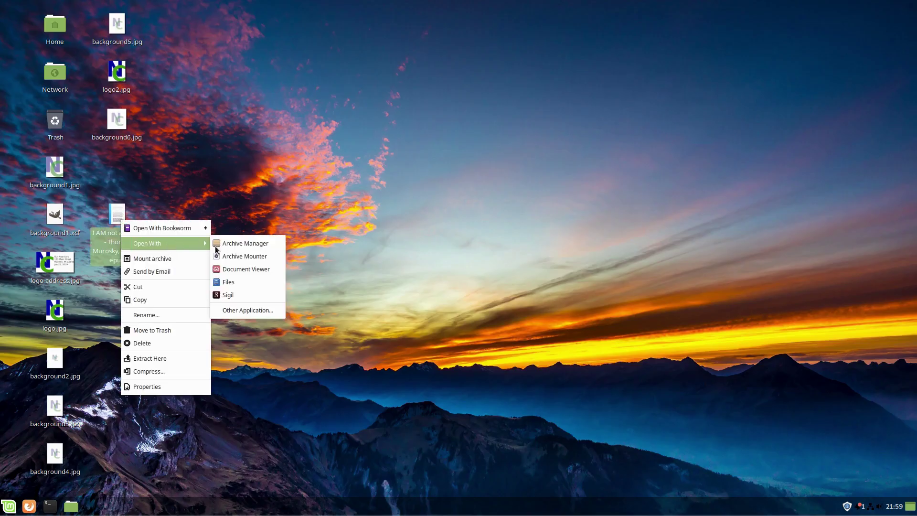
click(248, 299)
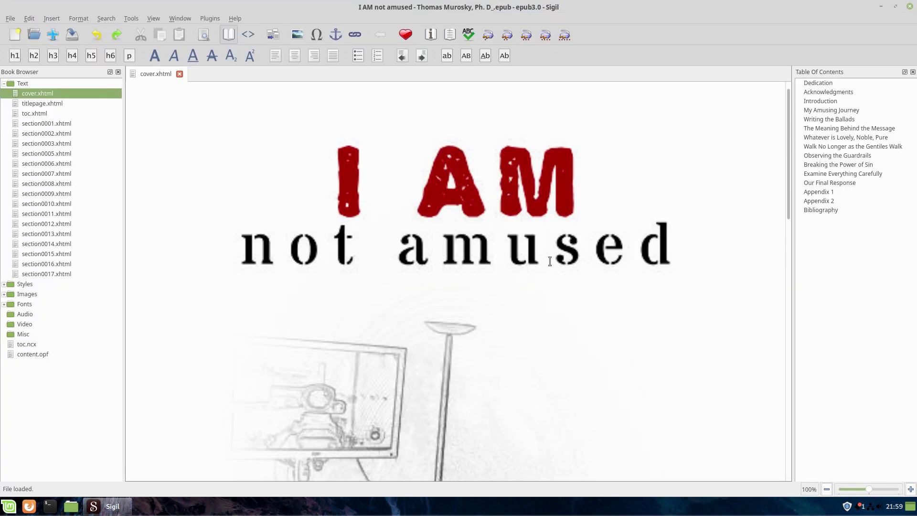
Look over the whole cover.xhtml page in Book View and open titlepage.xhtml to view the title page.
scroll(548, 261, down, 5)
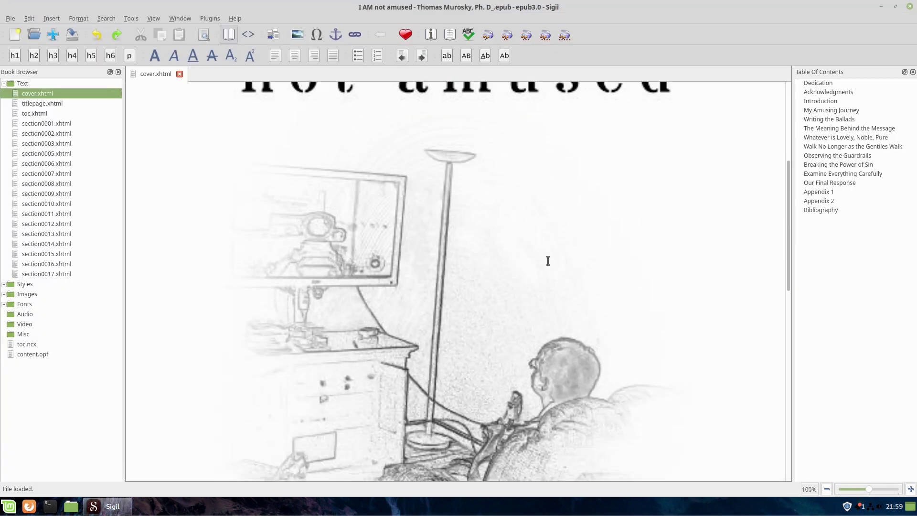
scroll(547, 260, up, 5)
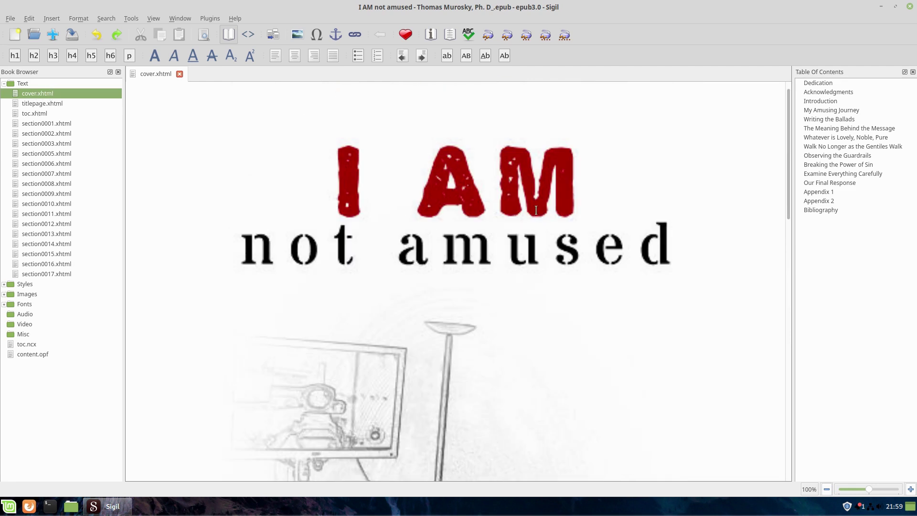
scroll(525, 231, down, 15)
scroll(501, 229, up, 15)
scroll(467, 190, down, 3)
scroll(432, 192, up, 1)
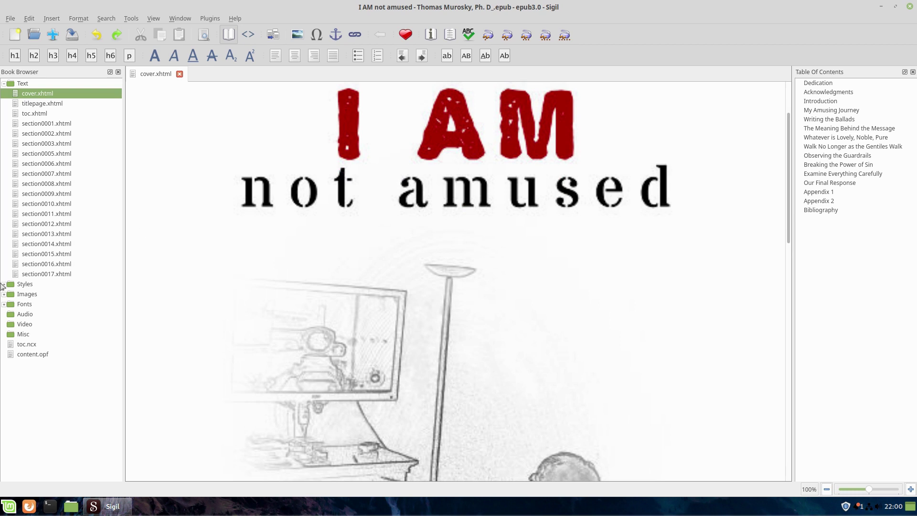
double_click(42, 103)
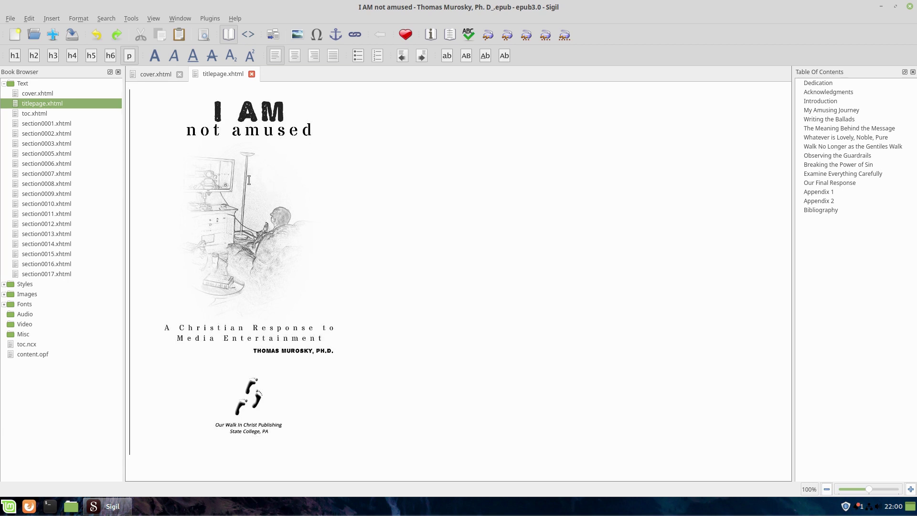
View ebook-cover.jpg and ebook-inner-cover.jpg from the Images folder, and close both images and titlepage.xhtml.
click(4, 297)
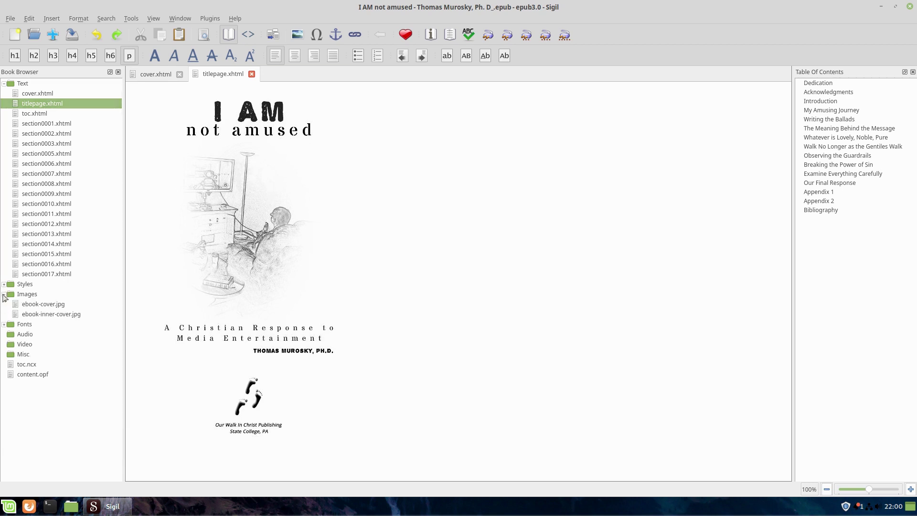
click(56, 307)
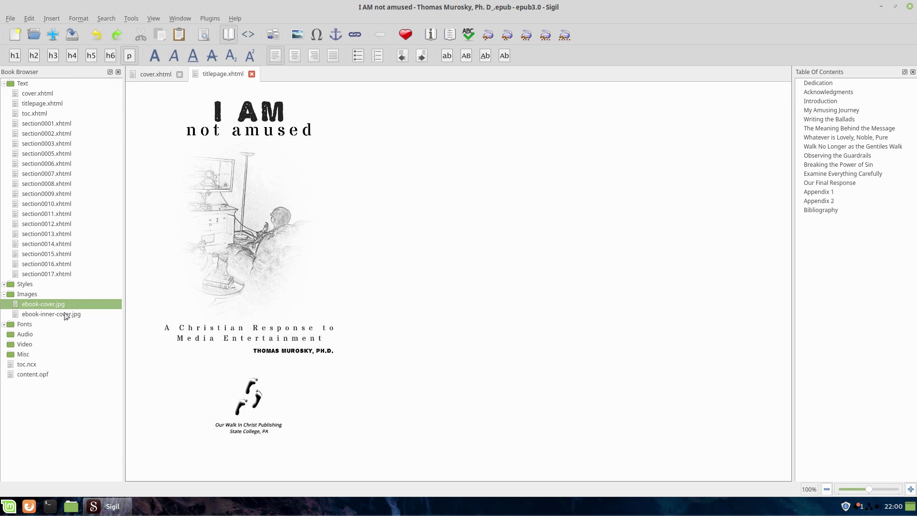
double_click(53, 305)
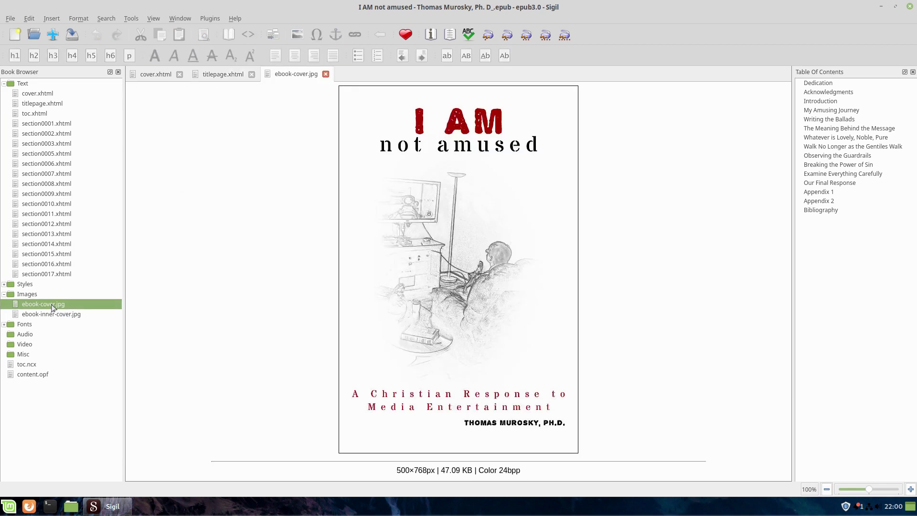
double_click(48, 314)
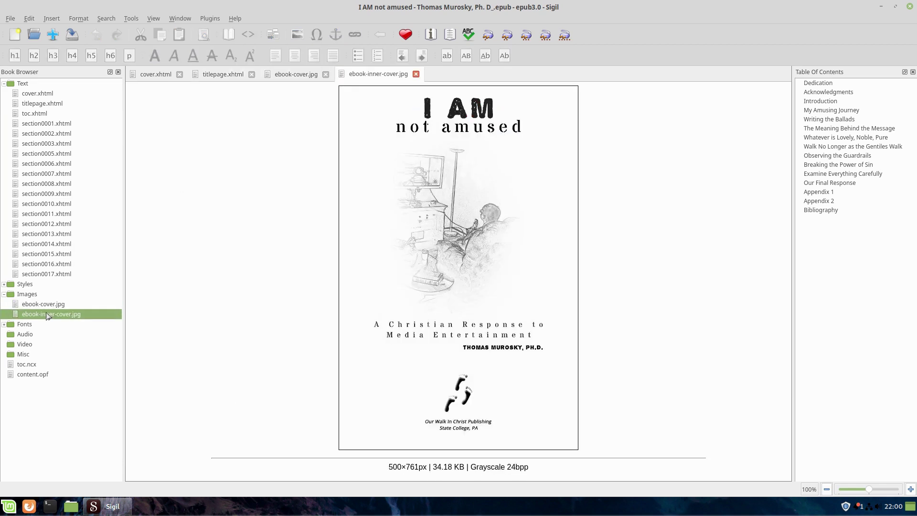
click(325, 74)
click(342, 74)
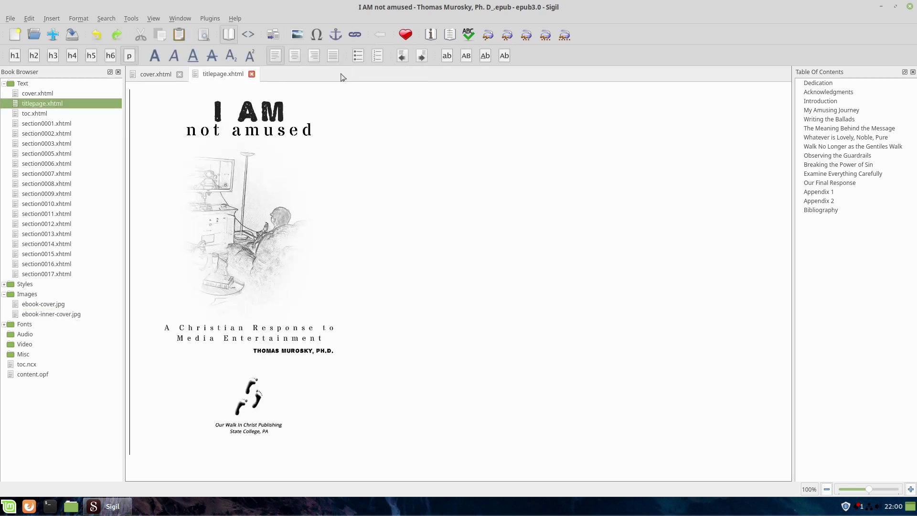
click(251, 74)
click(4, 294)
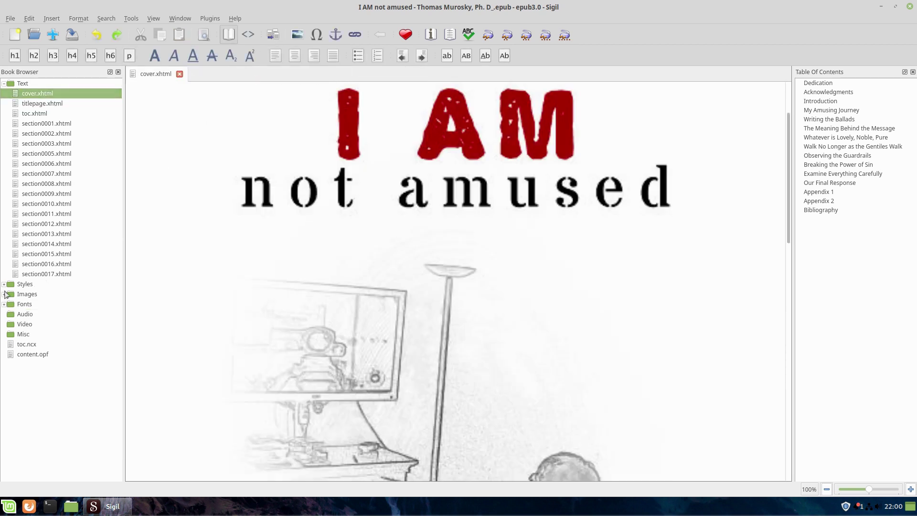
Open stylesheet.css from the Styles folder and highlight its p.copyright rule.
click(11, 285)
click(4, 283)
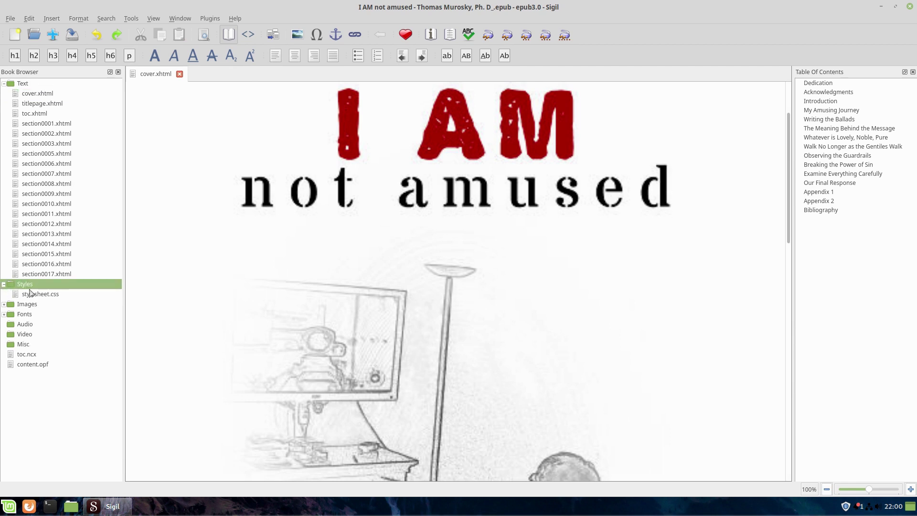
double_click(30, 292)
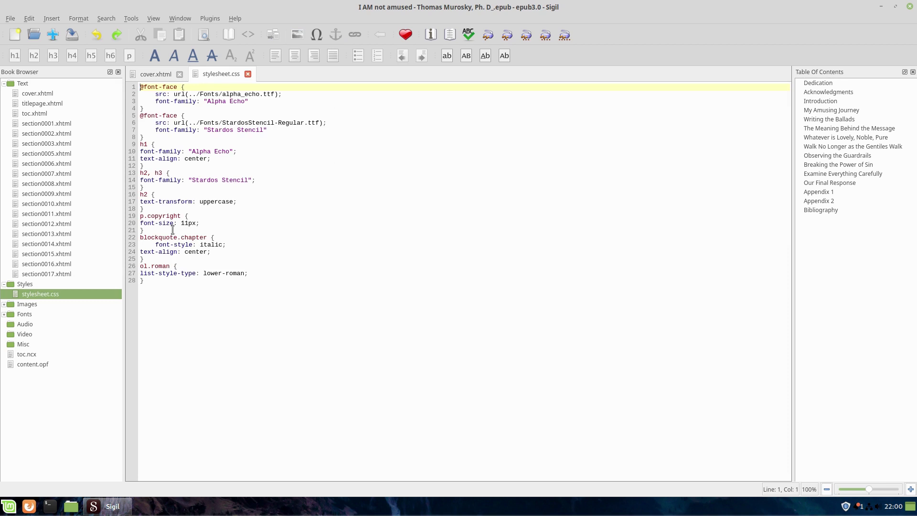
drag(140, 214, 248, 231)
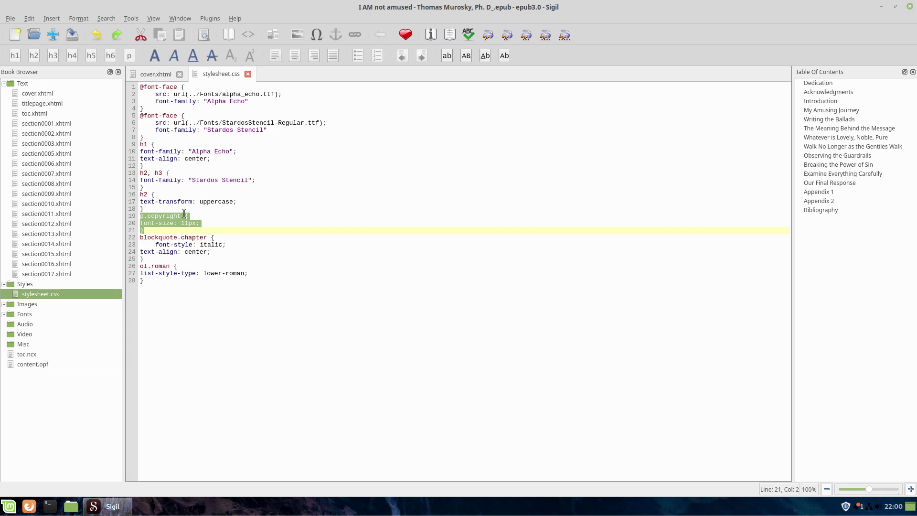
Expand the Fonts folder and point out the embedded StardosStencil-Regular.ttf and alpha_echo.ttf fonts.
click(4, 313)
click(40, 326)
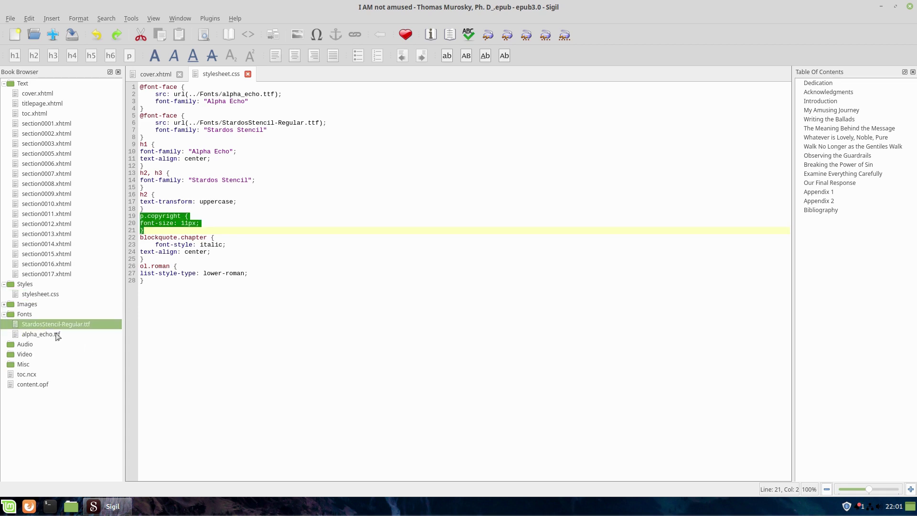
click(54, 336)
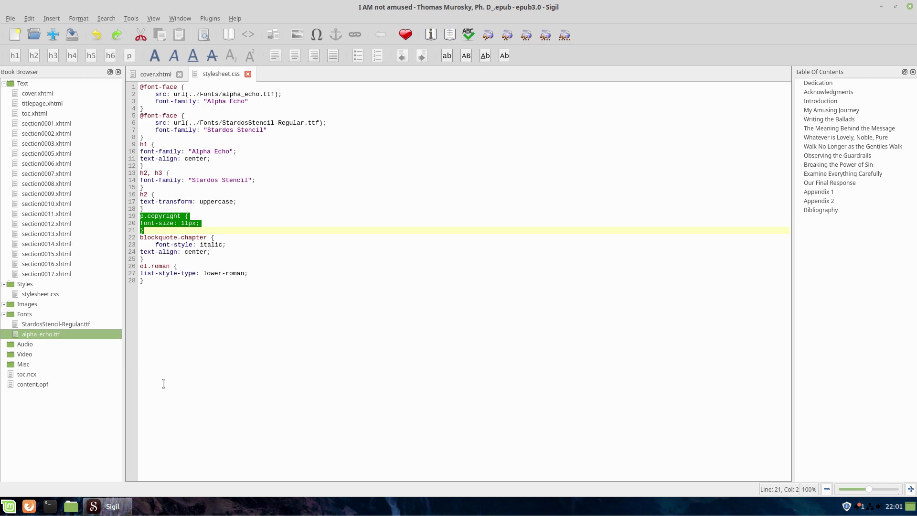
click(61, 324)
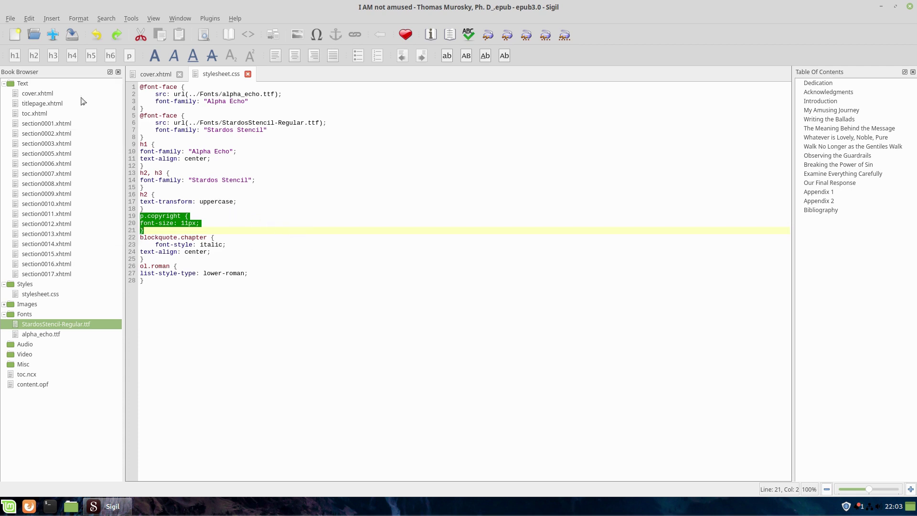
Compare the XHTML source of cover.xhtml and titlepage.xhtml in Code View, checking the cover in Book View as well.
double_click(47, 95)
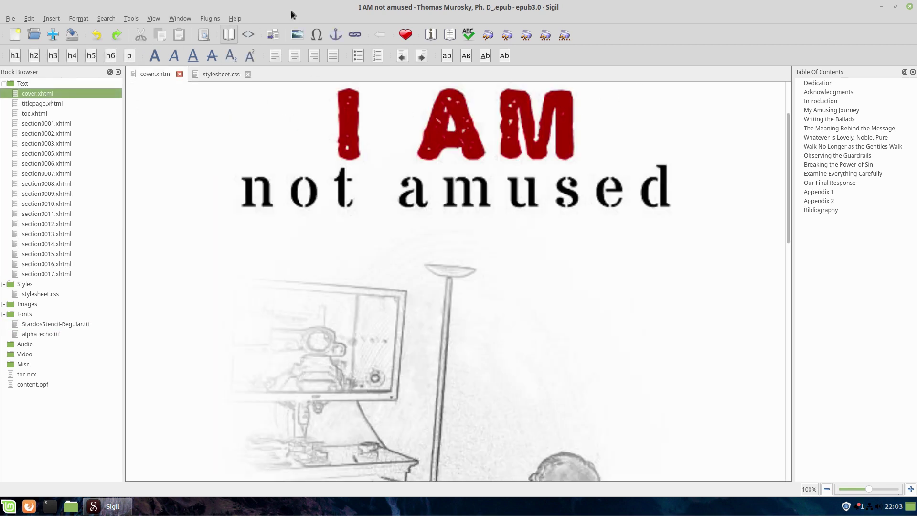
click(247, 35)
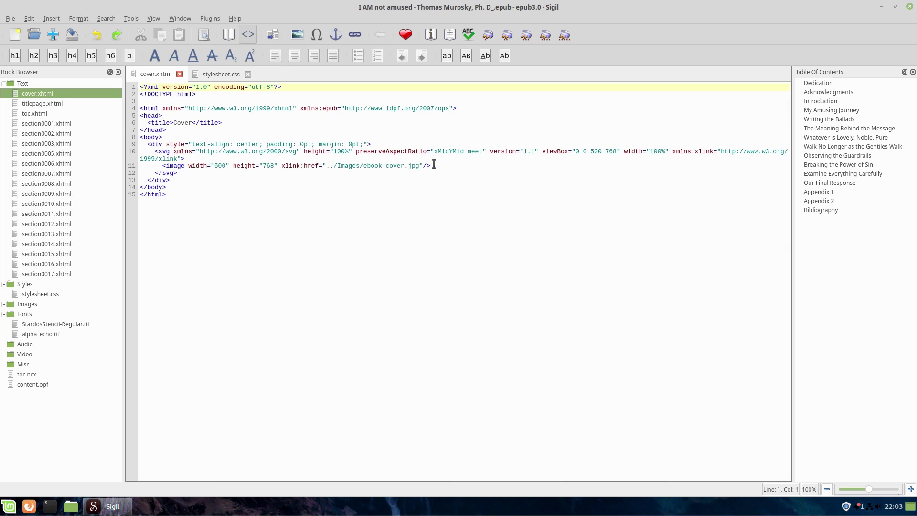
double_click(47, 104)
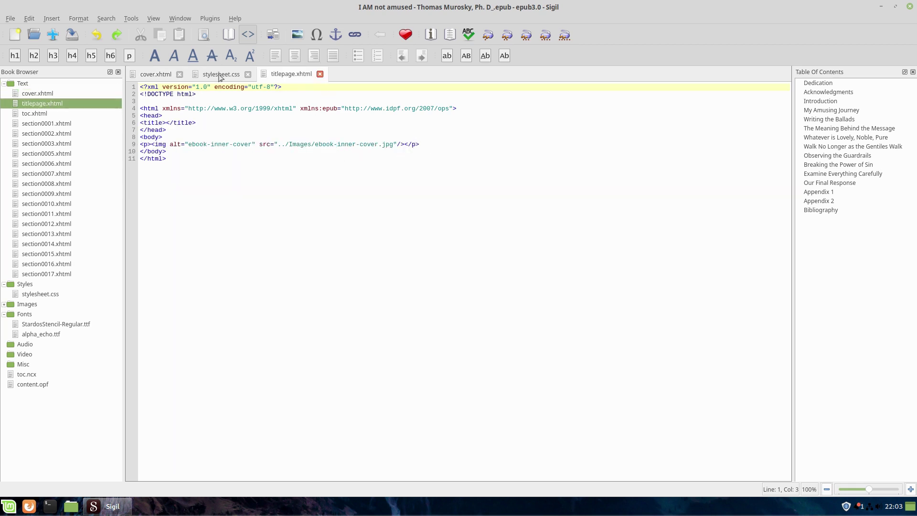
click(168, 75)
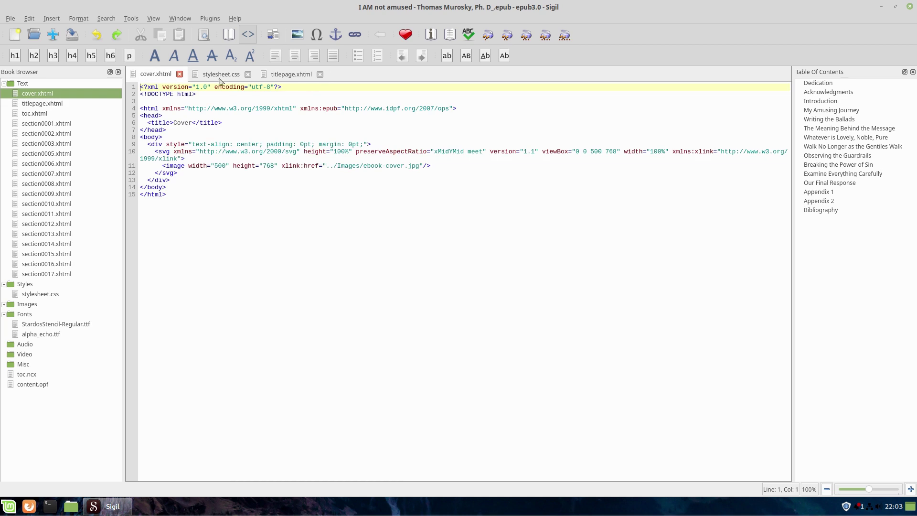
click(287, 76)
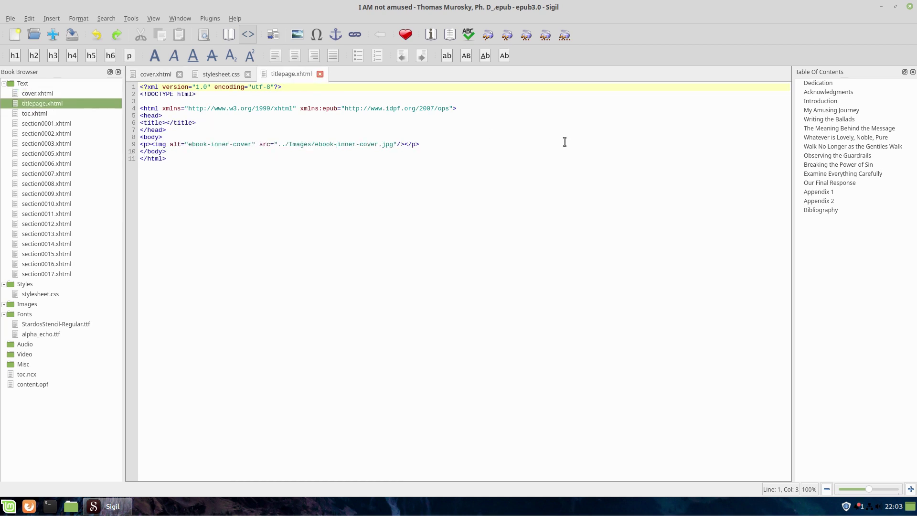
click(156, 74)
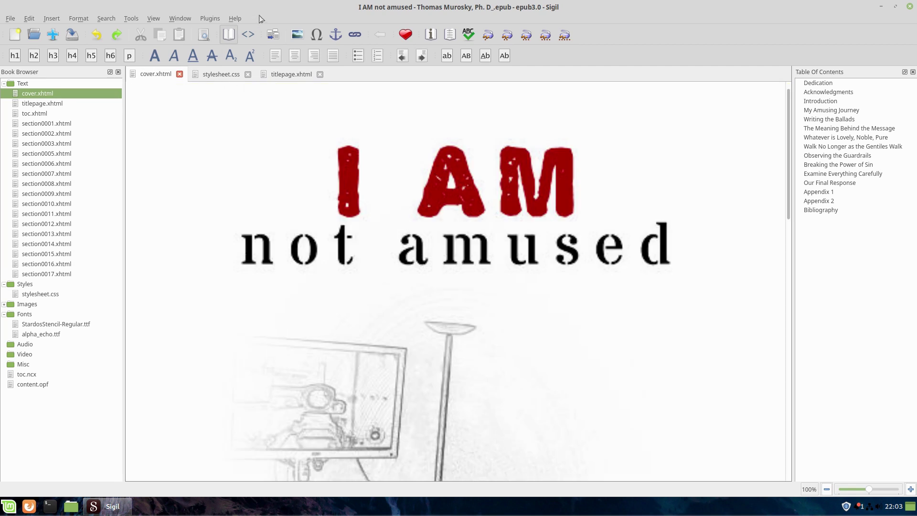
click(248, 35)
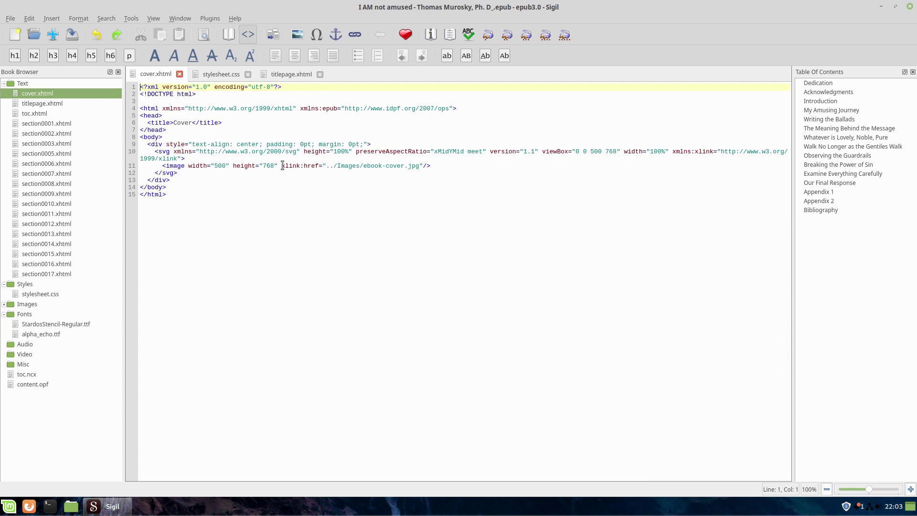
Open toc.xhtml in Code View and read through its table of contents links and landmarks section.
click(42, 104)
click(43, 114)
double_click(42, 115)
scroll(571, 205, down, 5)
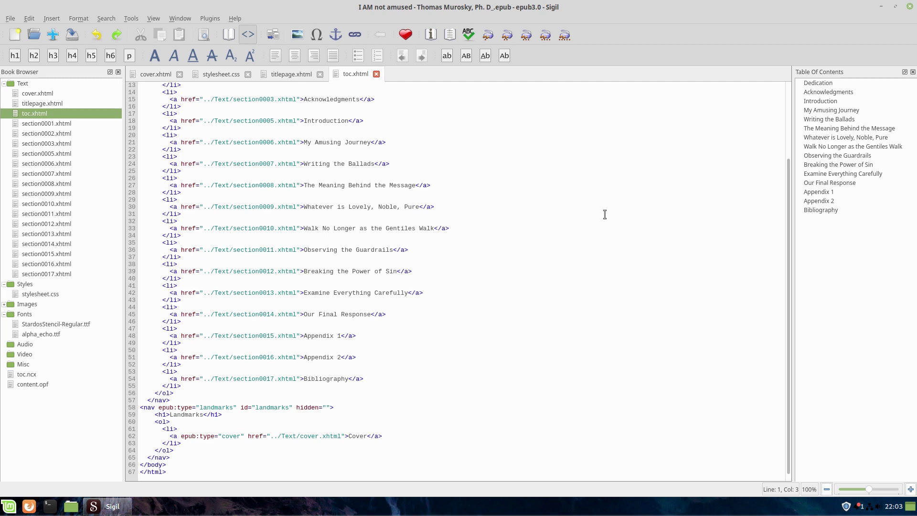
scroll(546, 189, up, 4)
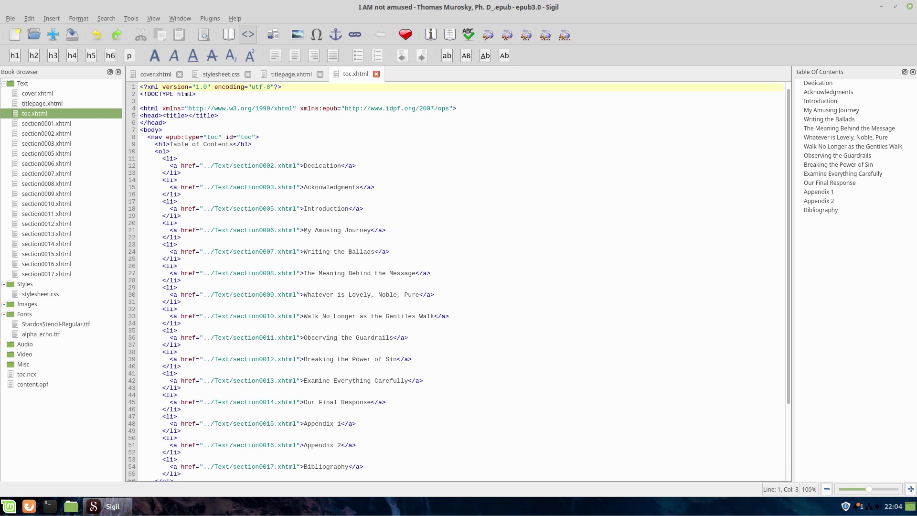
scroll(718, 407, down, 3)
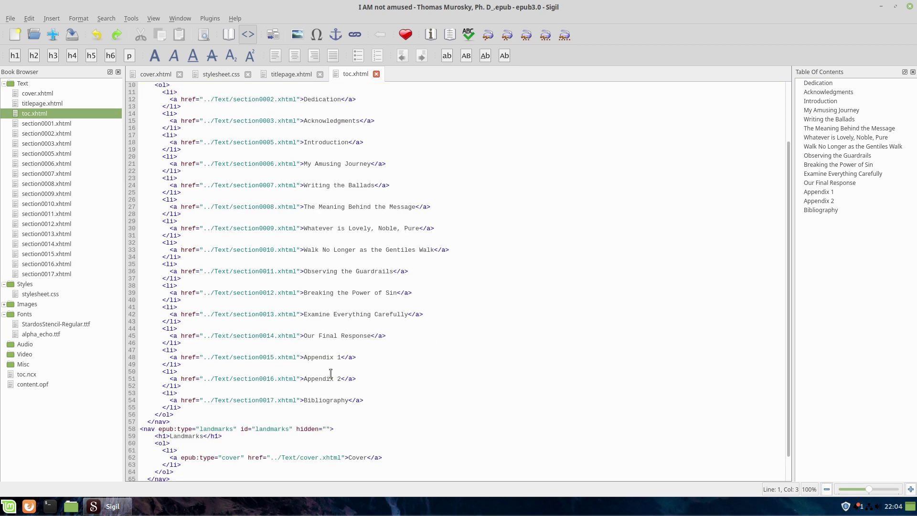
scroll(394, 263, up, 1)
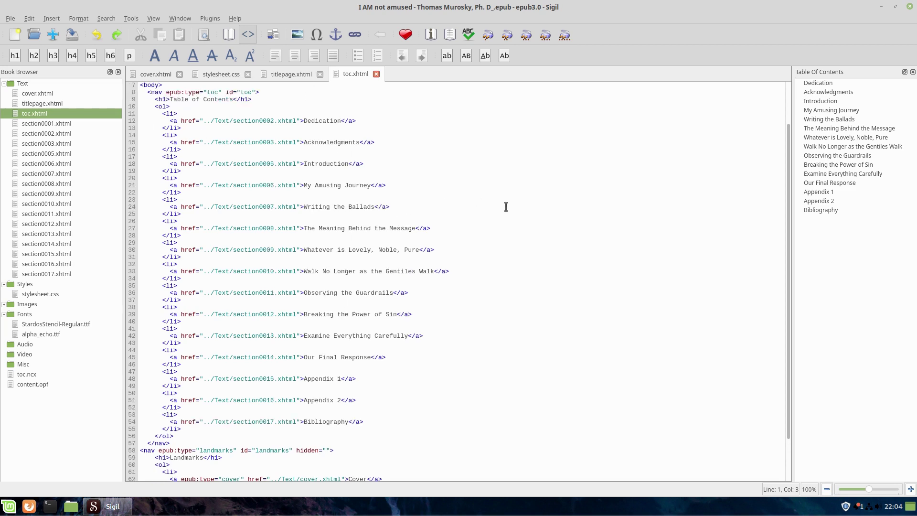
scroll(506, 206, down, 1)
View toc.xhtml in Book View, find its h1 heading in Code View, and switch to stylesheet.css for the matching rule.
click(229, 37)
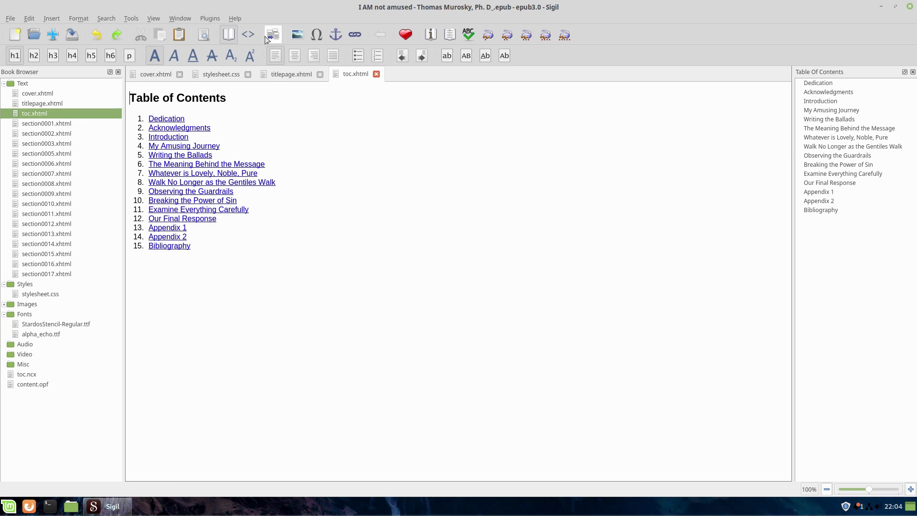
click(248, 35)
click(159, 143)
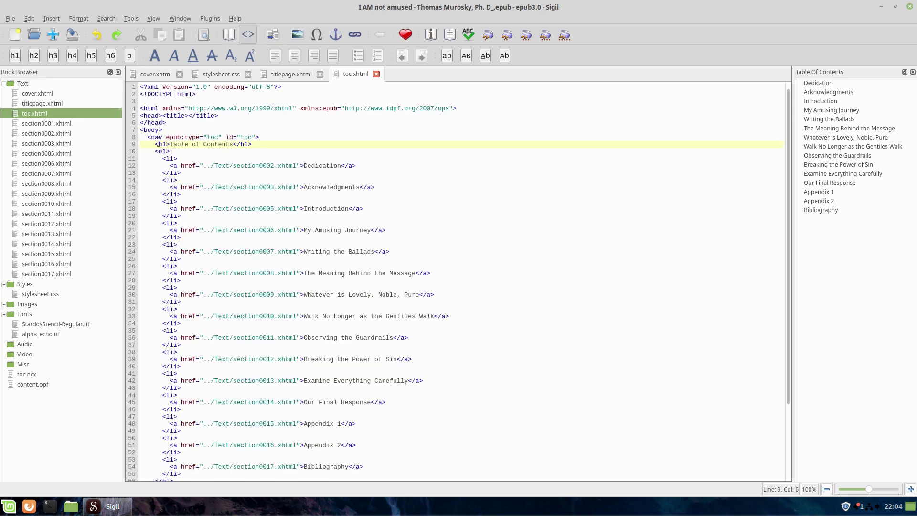
click(217, 75)
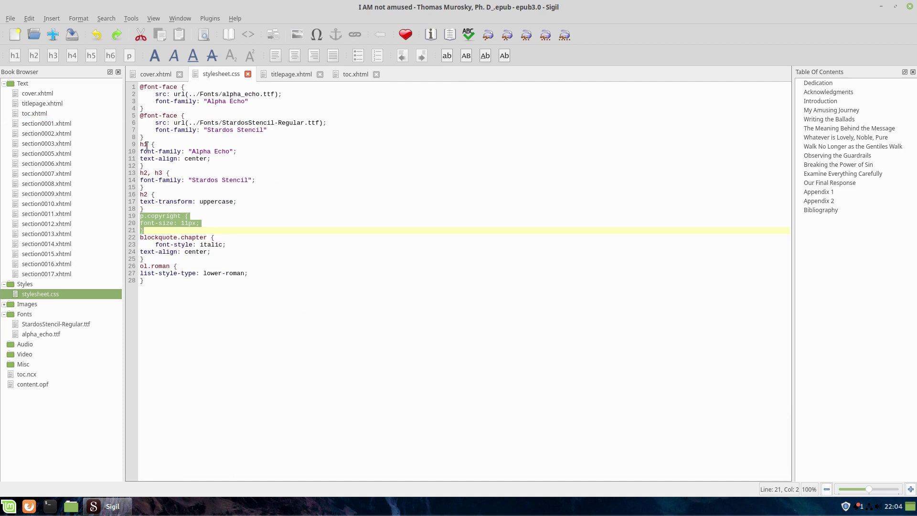
Highlight the h1 font-family rule in stylesheet.css, and examine the source of section0006.xhtml and section0010.xhtml.
drag(197, 144, 238, 151)
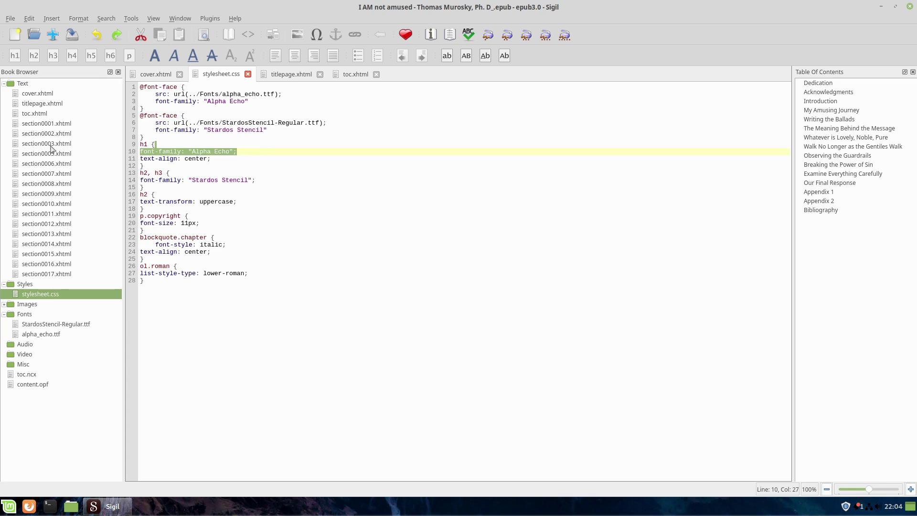
double_click(43, 164)
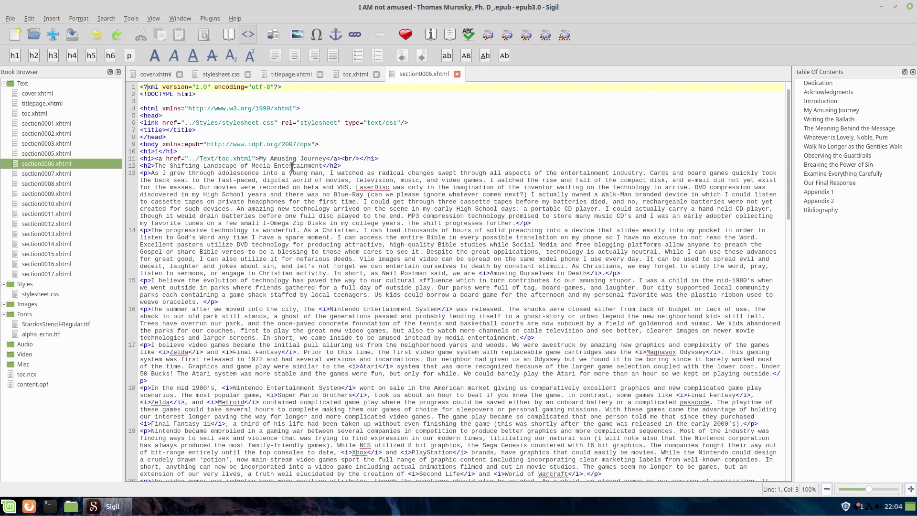
double_click(59, 204)
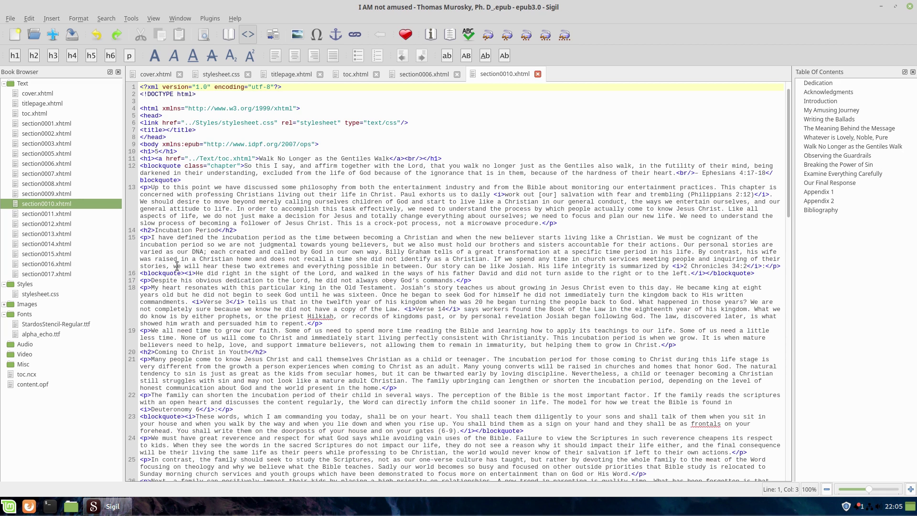
scroll(329, 334, down, 4)
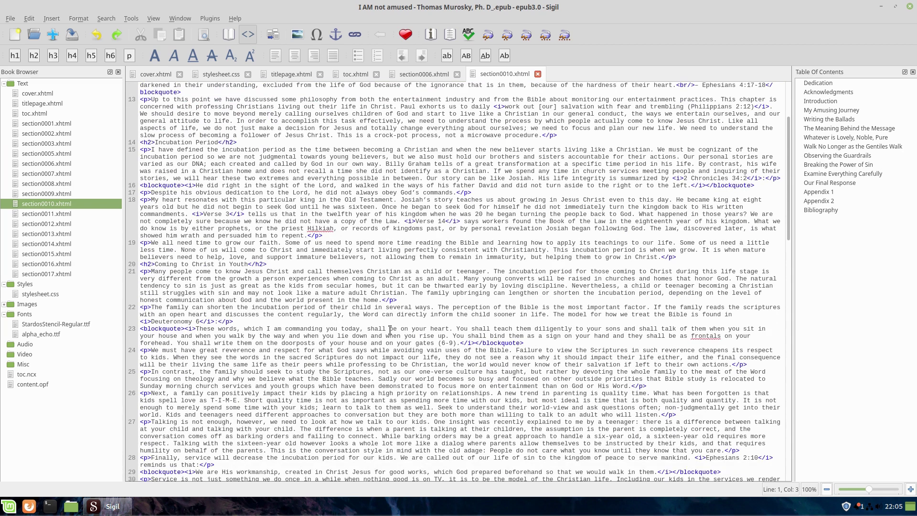
scroll(332, 317, up, 4)
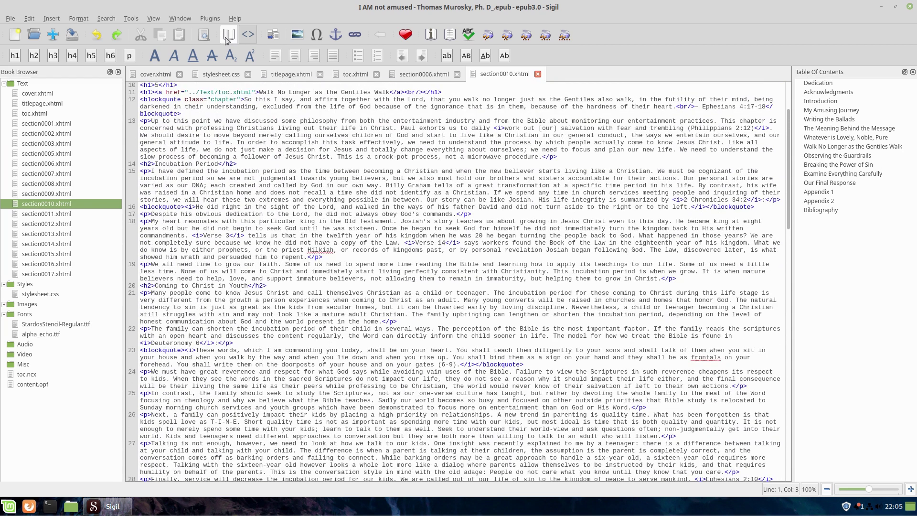
View section0010.xhtml in Book View and highlight its chapter title, the Incubation Period heading and the quote following 2 Chronicles 34:2.
click(229, 34)
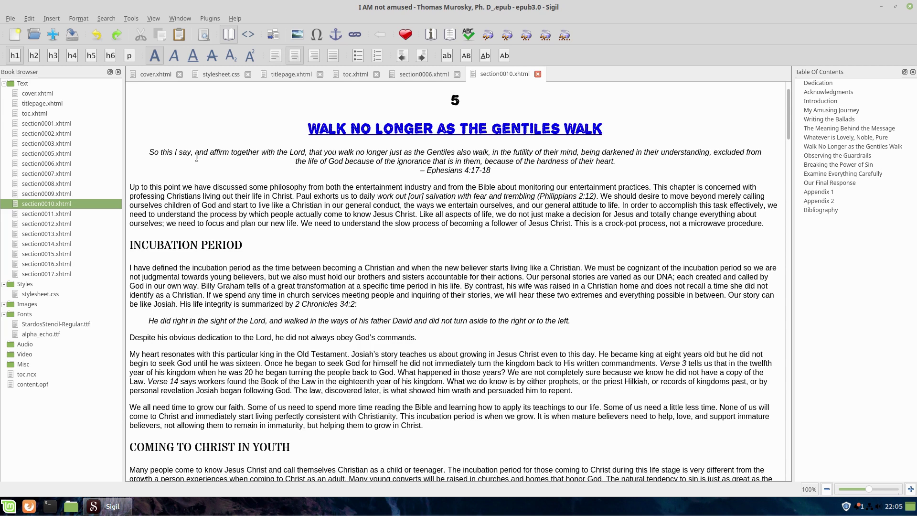
drag(128, 245, 243, 245)
drag(308, 128, 610, 132)
click(496, 275)
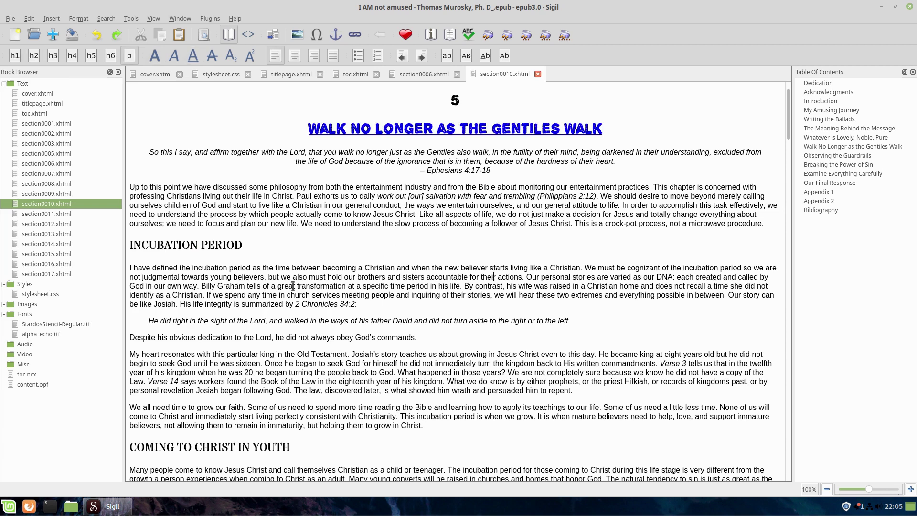
drag(153, 320, 581, 321)
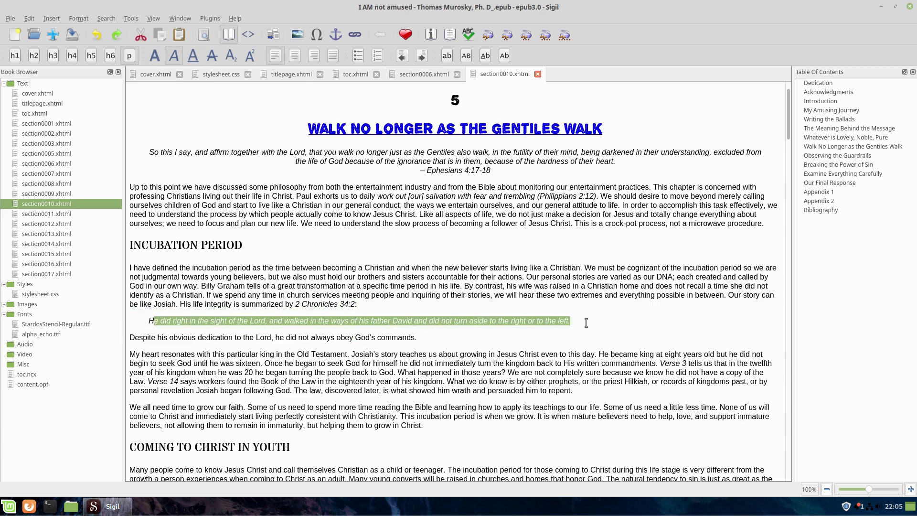
Highlight the indented Deuteronomy 6 and Ephesians 2:10 quotations in section0010.xhtml and return to the start of the chapter.
scroll(572, 324, down, 2)
scroll(401, 325, down, 8)
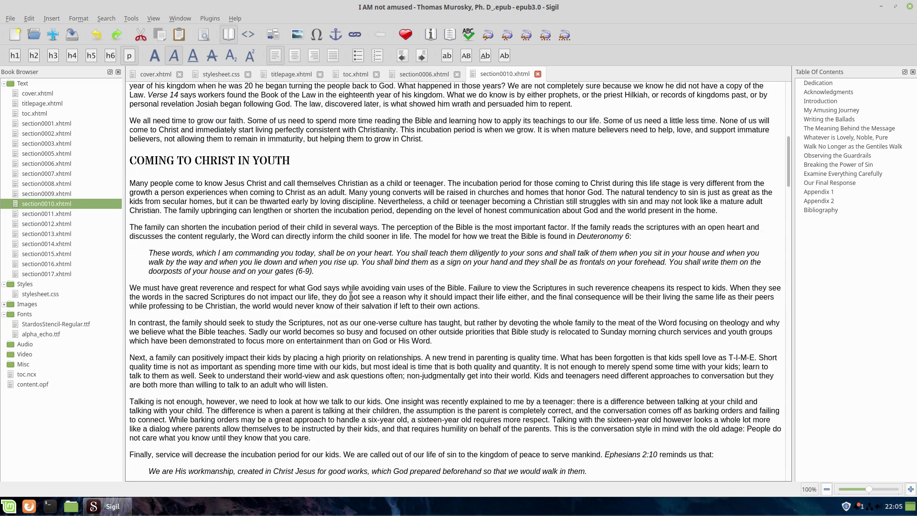
drag(152, 253, 365, 271)
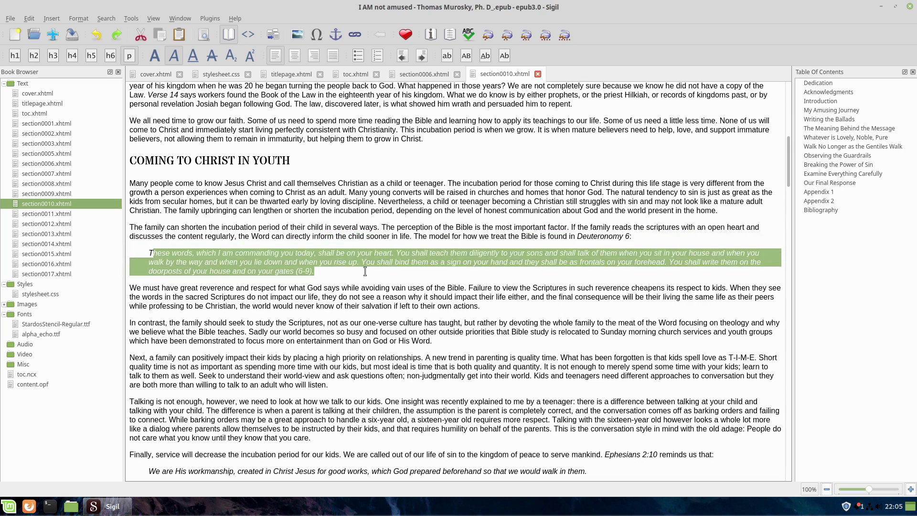
scroll(385, 325, down, 6)
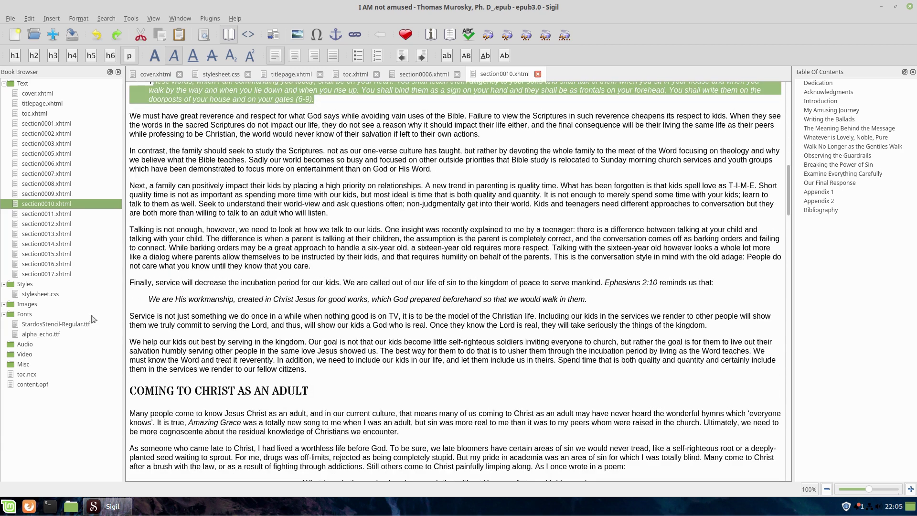
drag(157, 303, 659, 292)
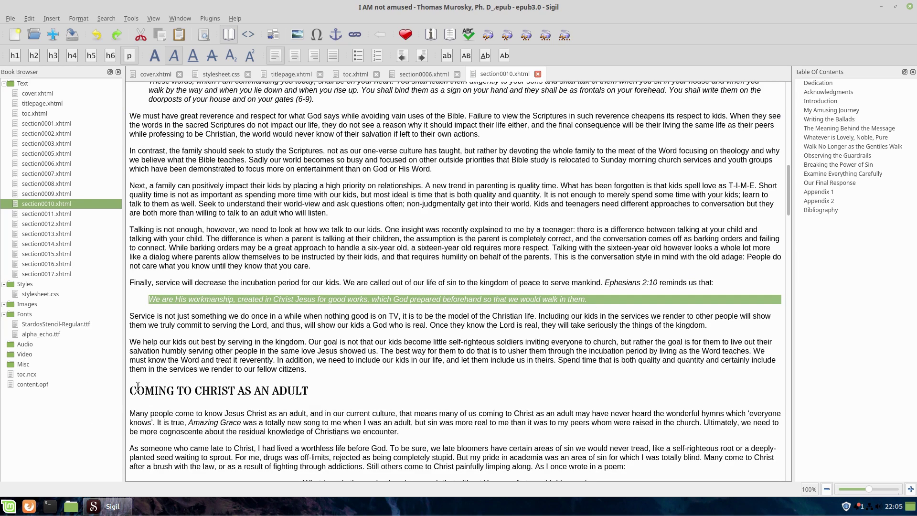
scroll(411, 254, up, 8)
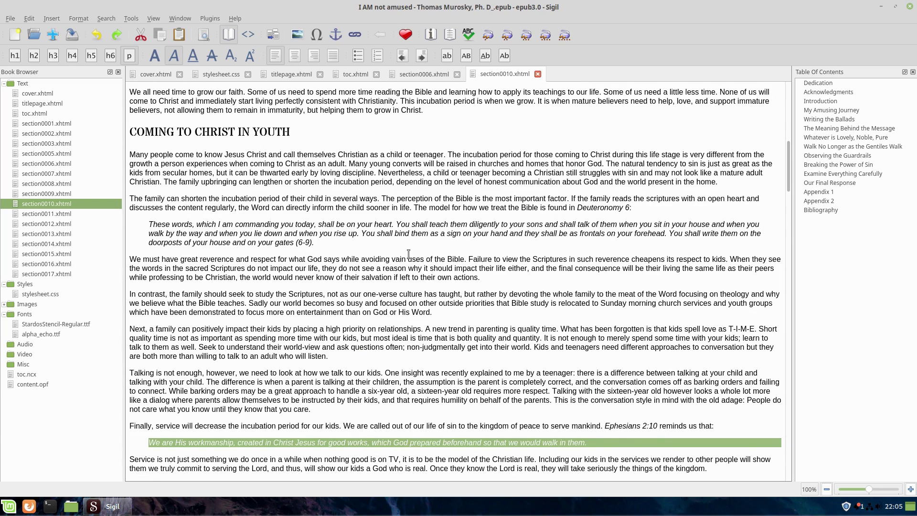
scroll(411, 255, up, 8)
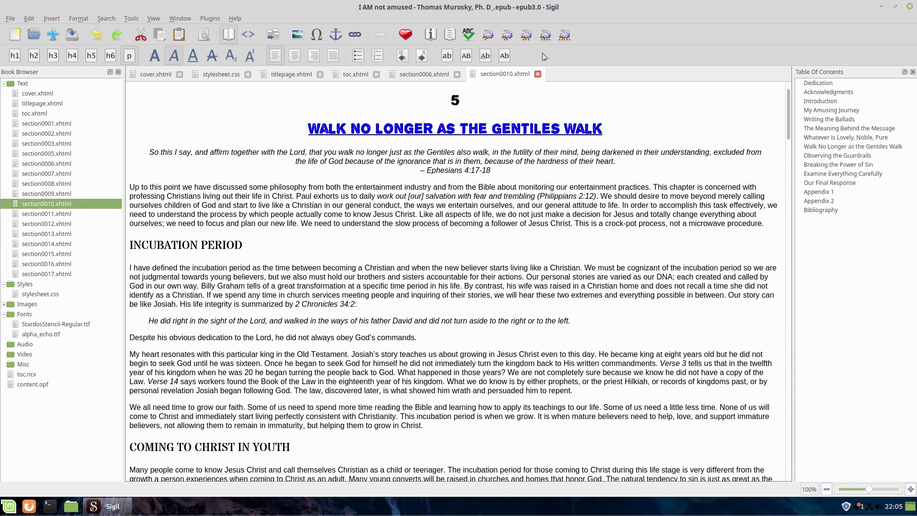
Close section0010.xhtml, section0006.xhtml, toc.xhtml, titlepage.xhtml and stylesheet.css, keeping only cover.xhtml open.
click(538, 74)
click(457, 75)
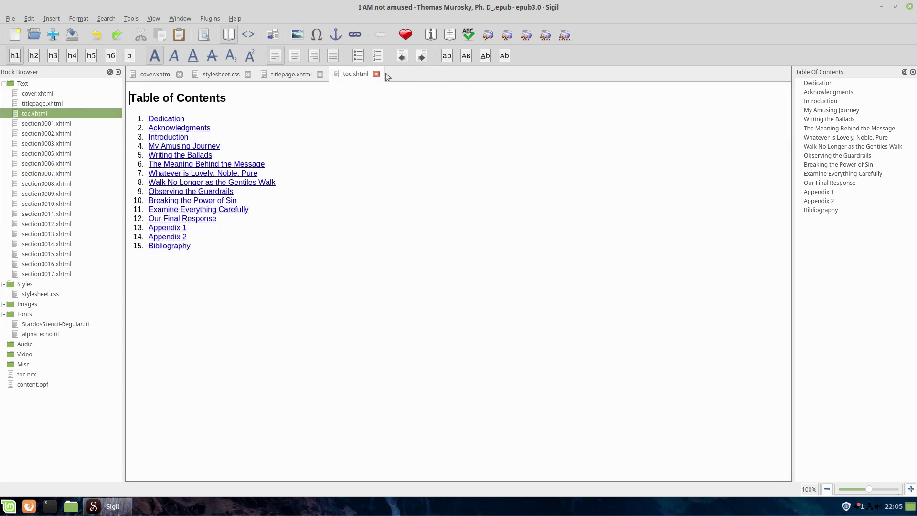
click(376, 74)
click(319, 74)
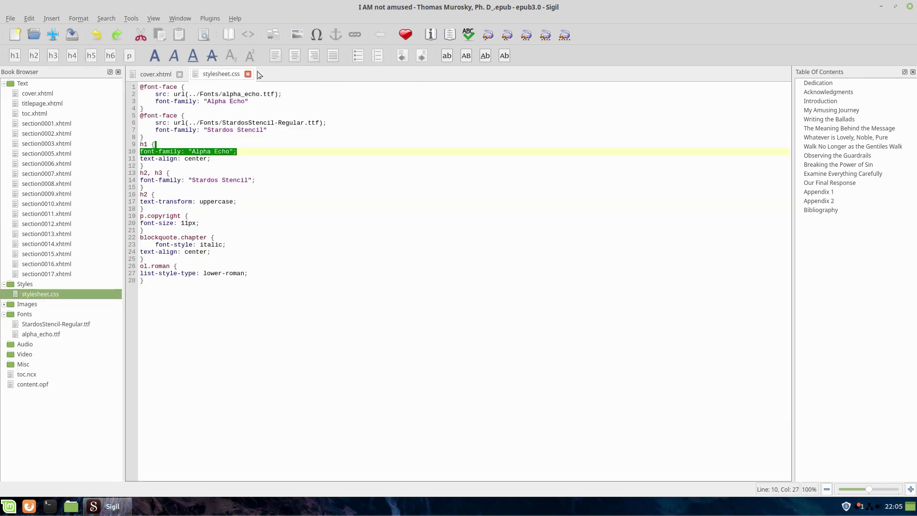
click(247, 74)
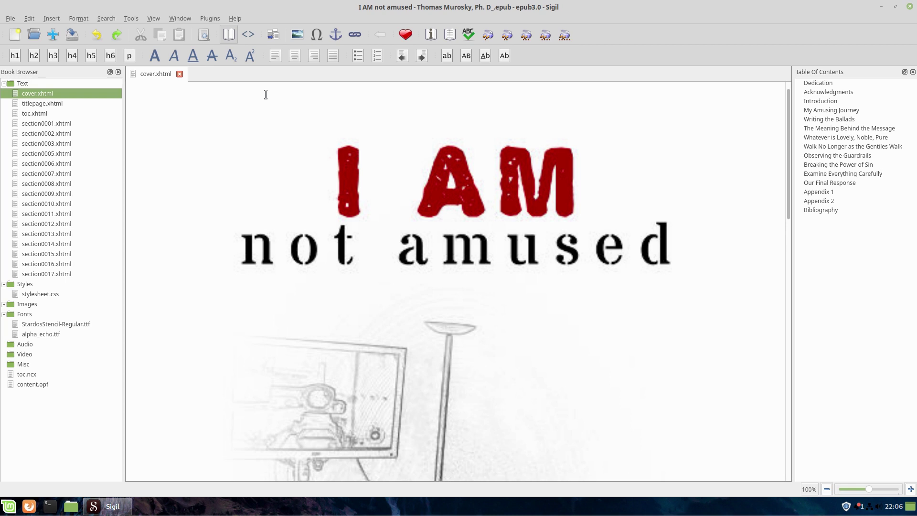
Open the Metadata Editor and examine the book's dc:subject entries and its dc:title.
click(131, 19)
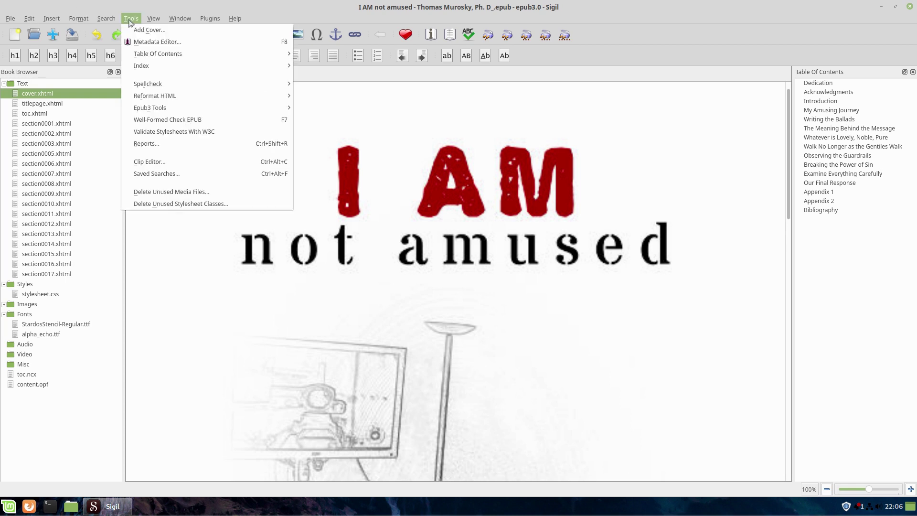
click(172, 42)
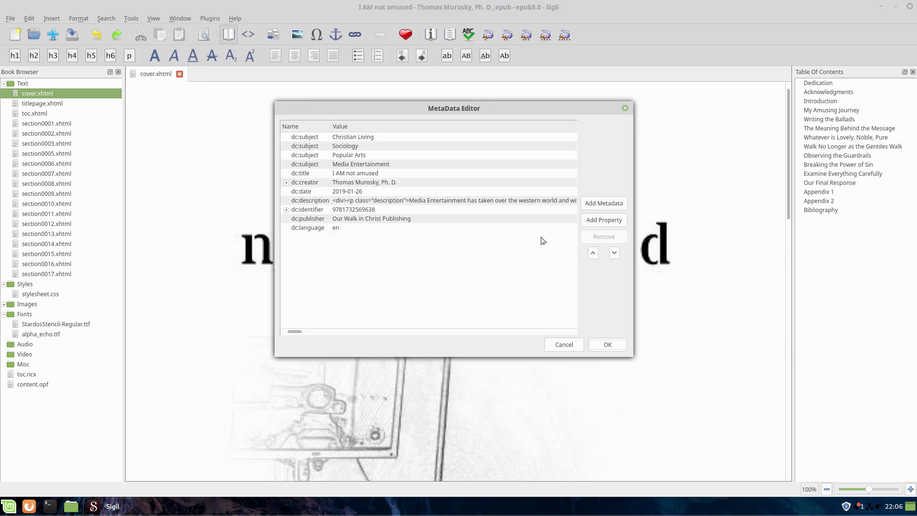
click(302, 139)
click(368, 137)
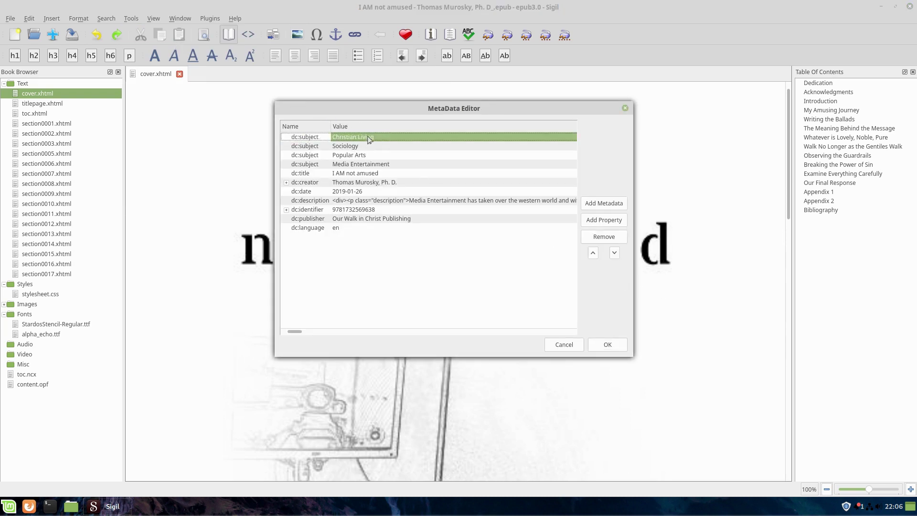
click(361, 149)
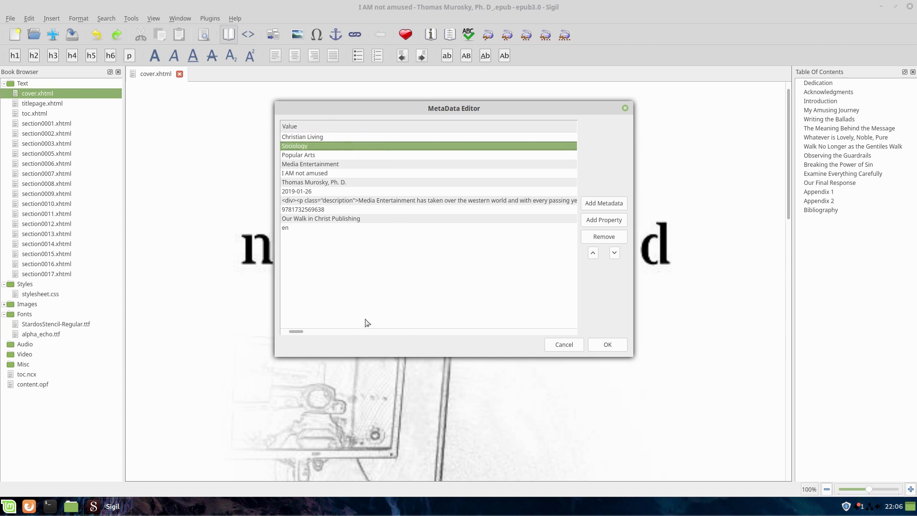
drag(293, 331, 282, 331)
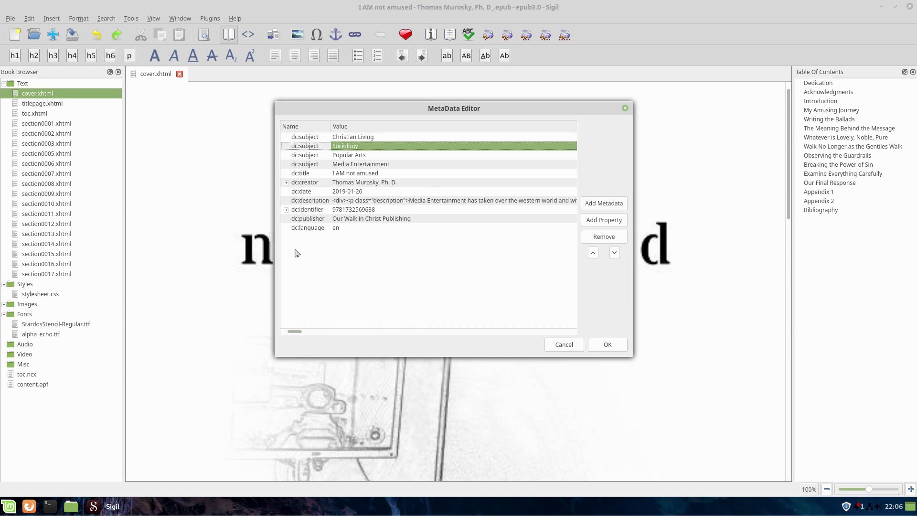
click(366, 139)
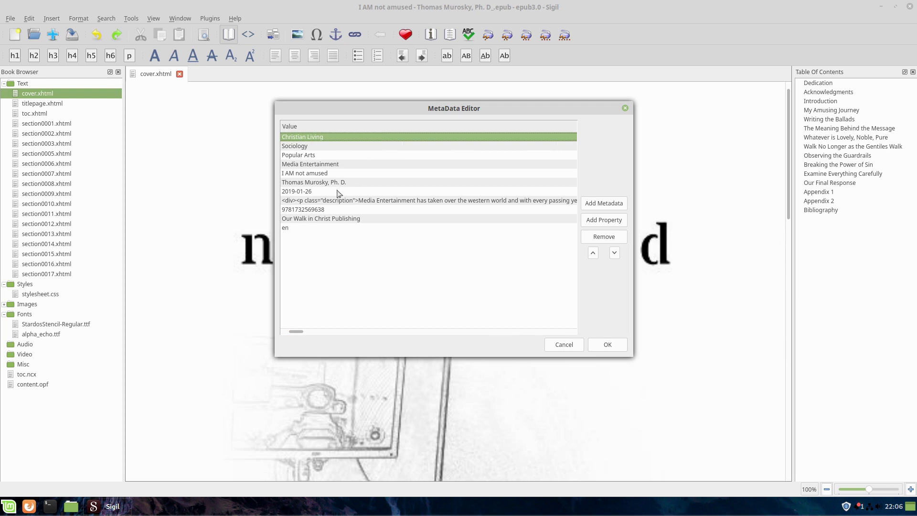
drag(296, 331, 283, 334)
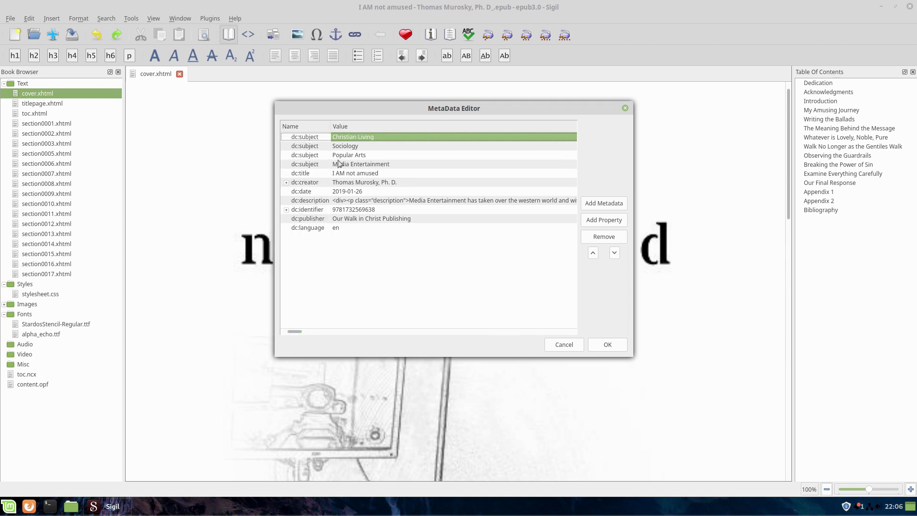
click(302, 164)
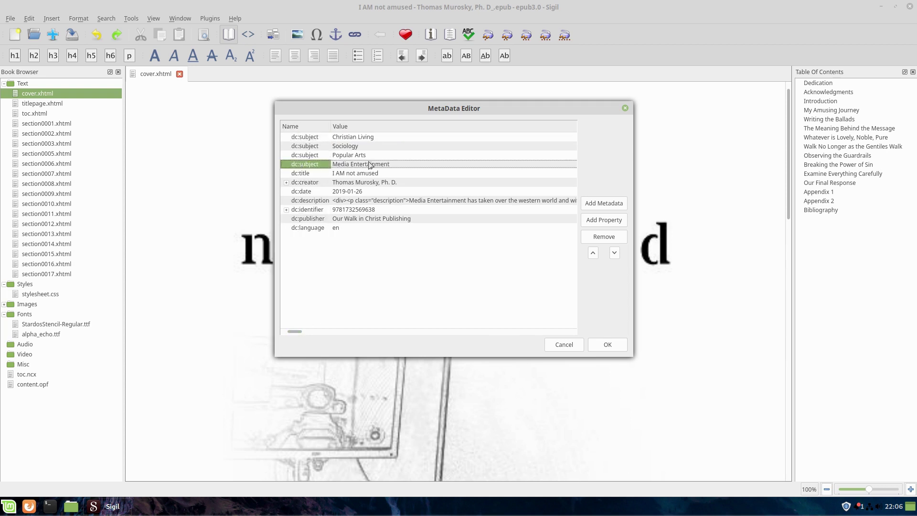
click(299, 175)
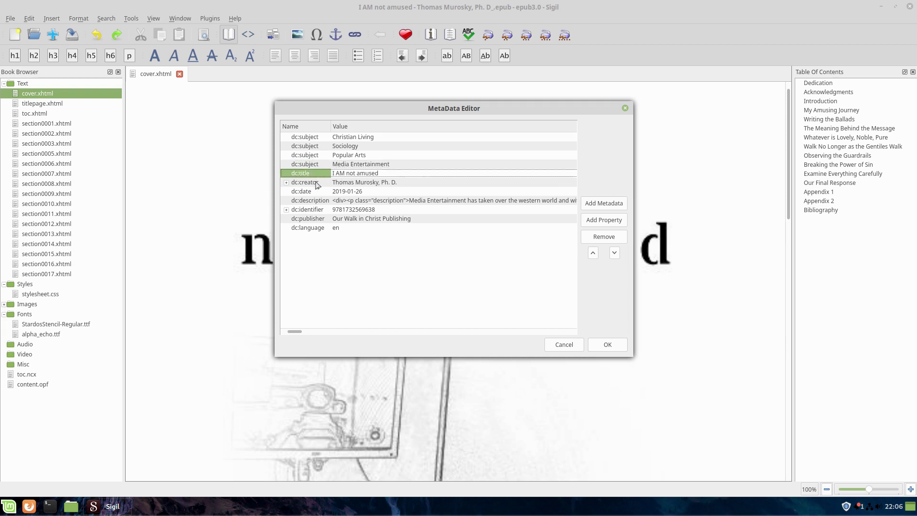
Expand the dc:creator entry to examine its id, role and scheme properties, and point out the dc:date entry.
click(285, 186)
click(285, 184)
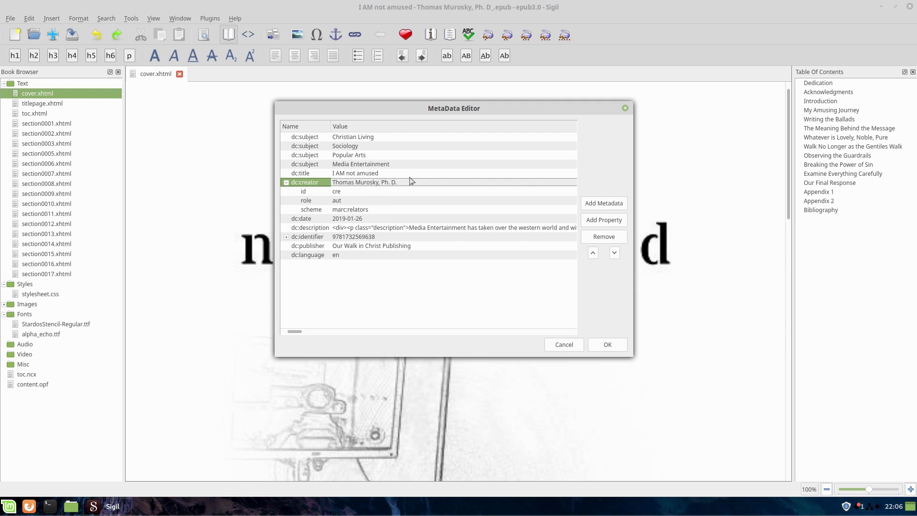
click(306, 219)
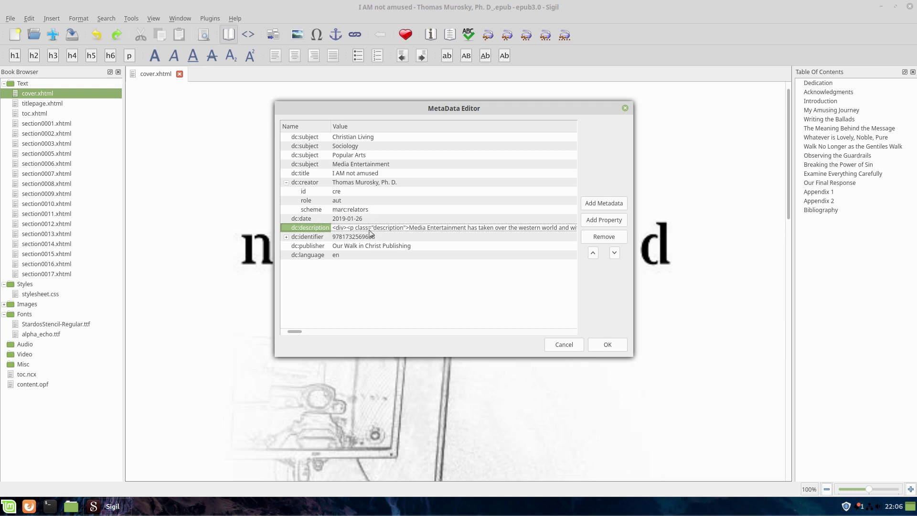
Read the dc:description value through to its end and return to its beginning.
click(336, 228)
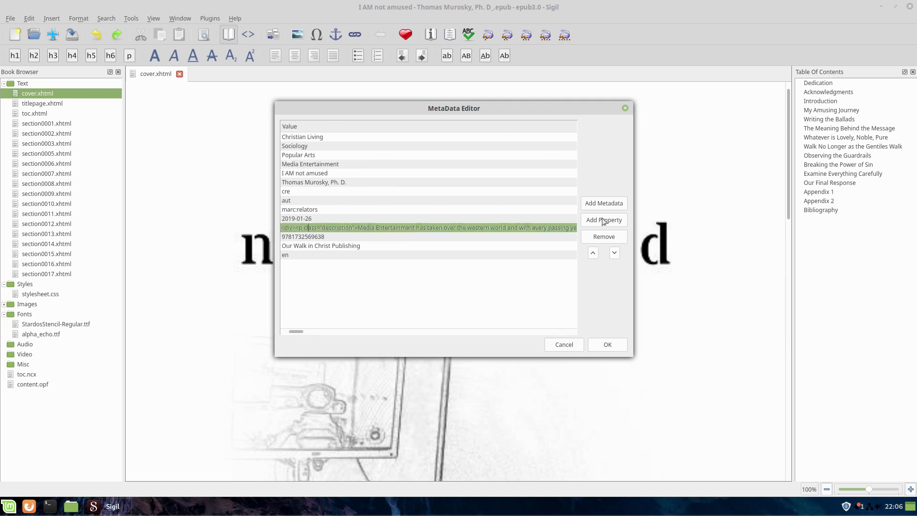
double_click(413, 228)
drag(298, 332, 578, 339)
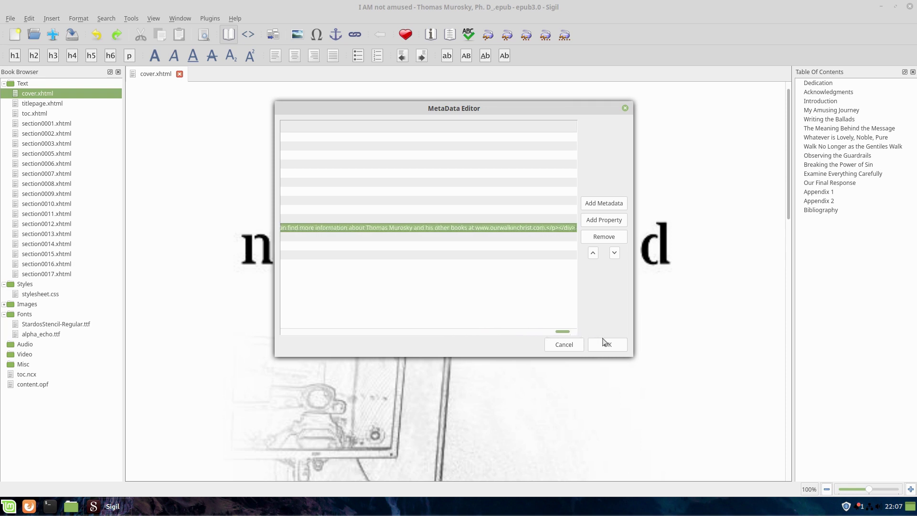
drag(562, 331, 223, 370)
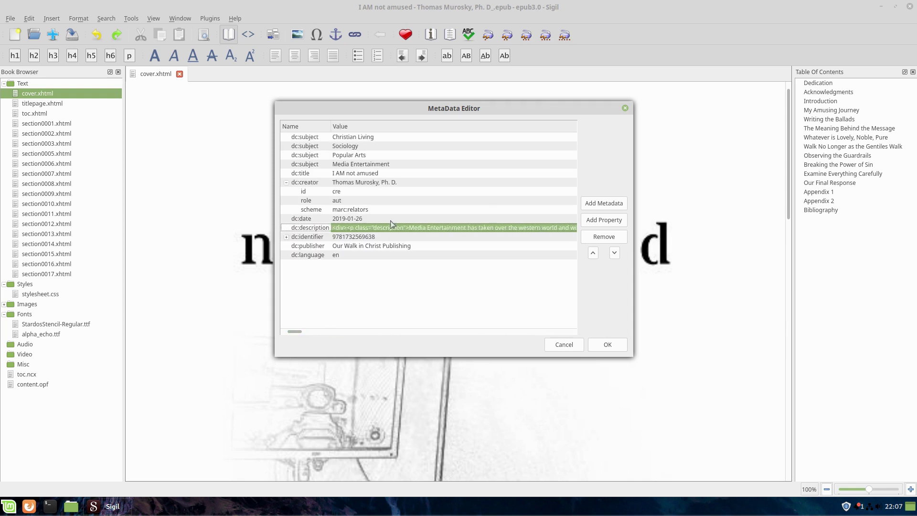
Examine the dc:identifier entry with its id property expanded, and point out the dc:publisher entry.
click(370, 237)
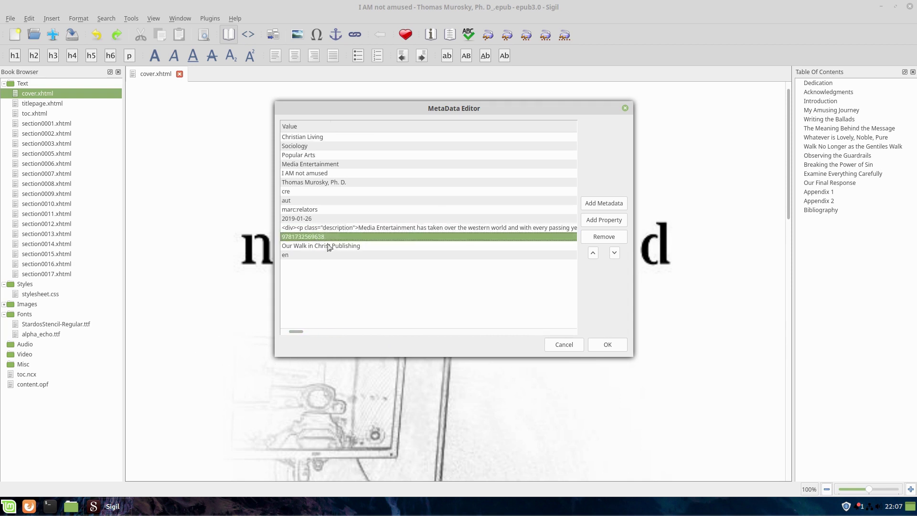
drag(296, 333, 257, 340)
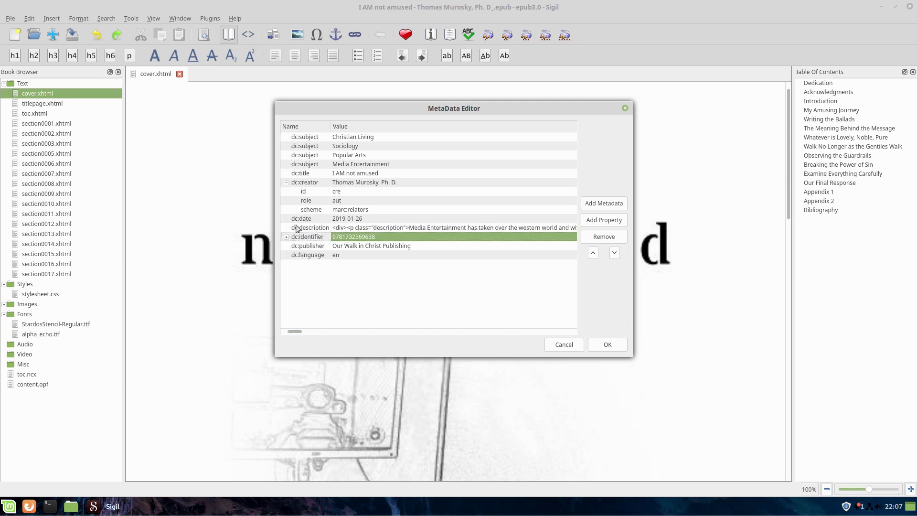
click(286, 238)
click(308, 238)
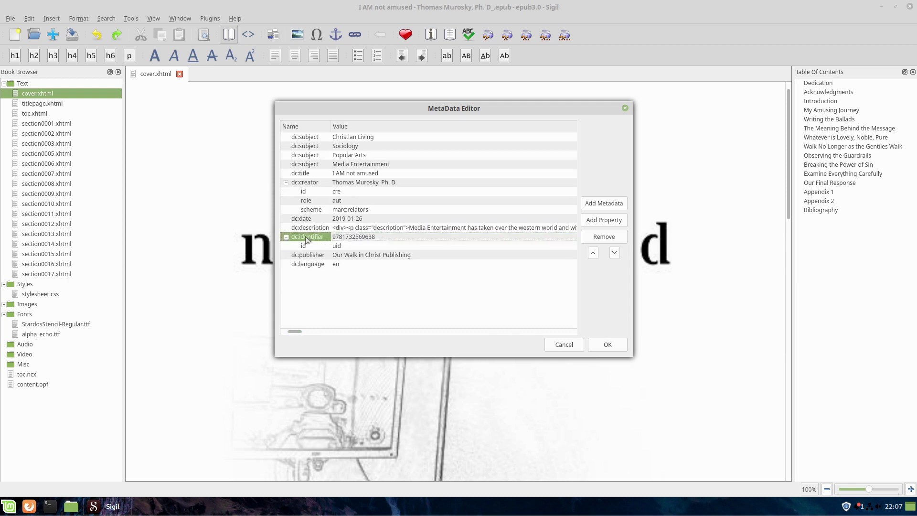
click(307, 256)
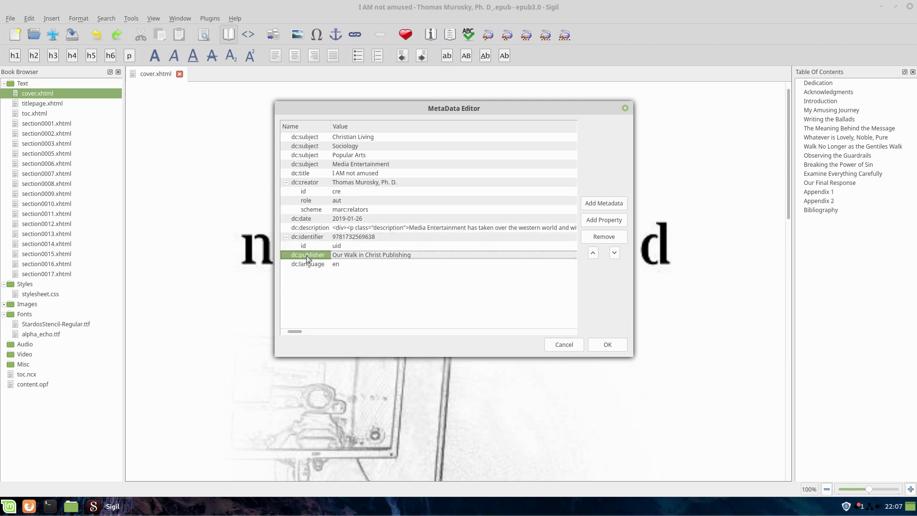
Point out the dc:language entry and close the Metadata Editor without saving changes.
click(305, 265)
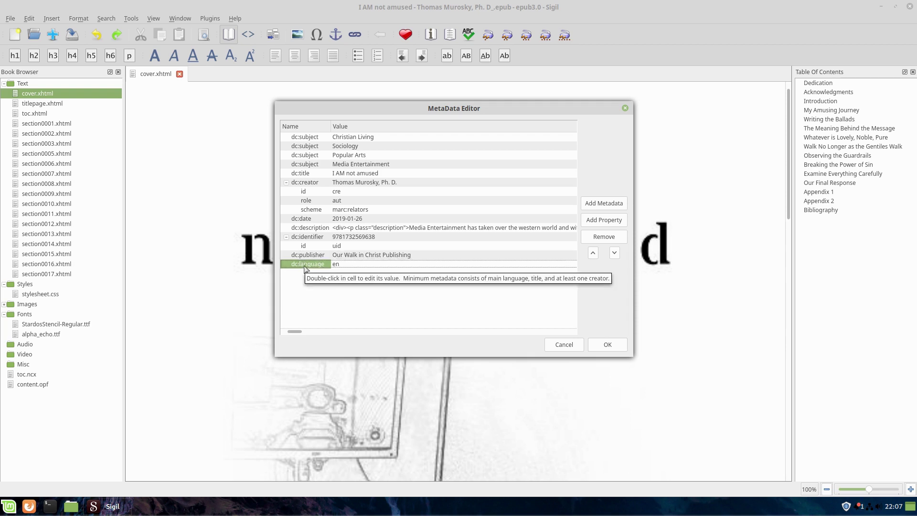
click(564, 345)
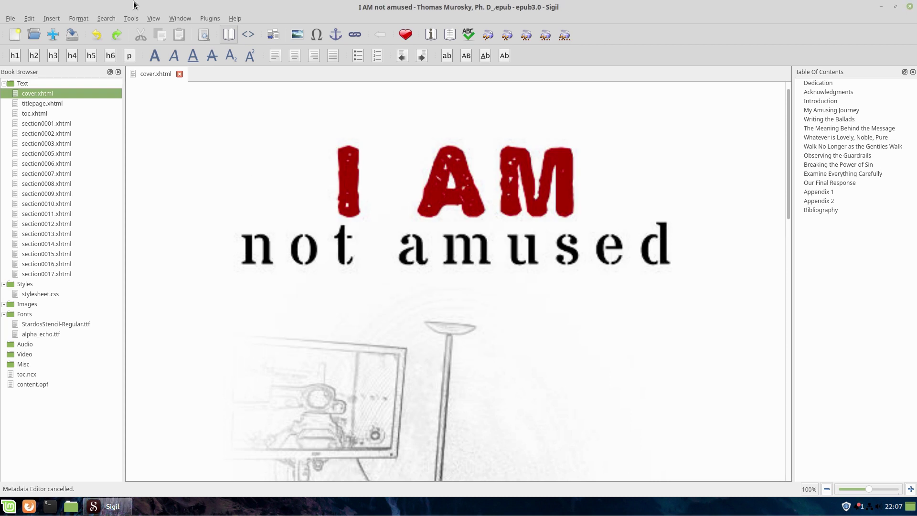
Open section0005.xhtml and examine its source in Code View, placing the cursor on the html namespace line.
double_click(50, 154)
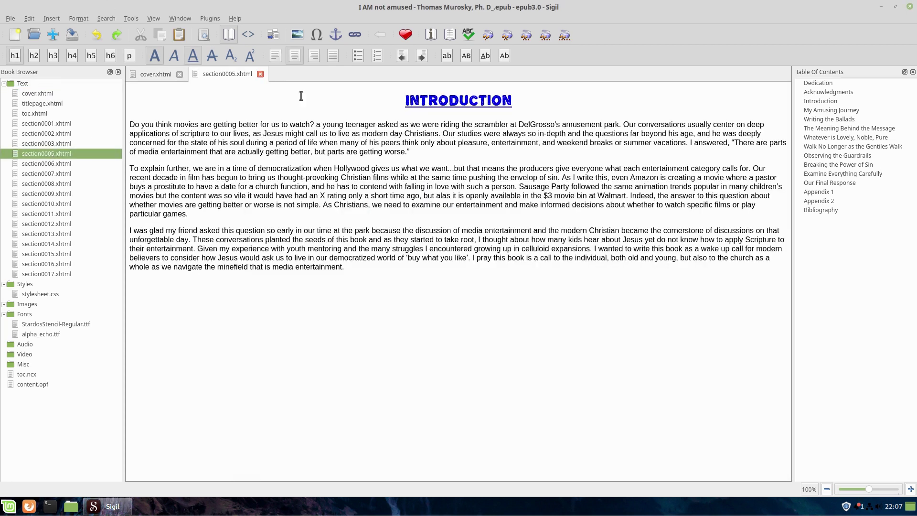
click(248, 34)
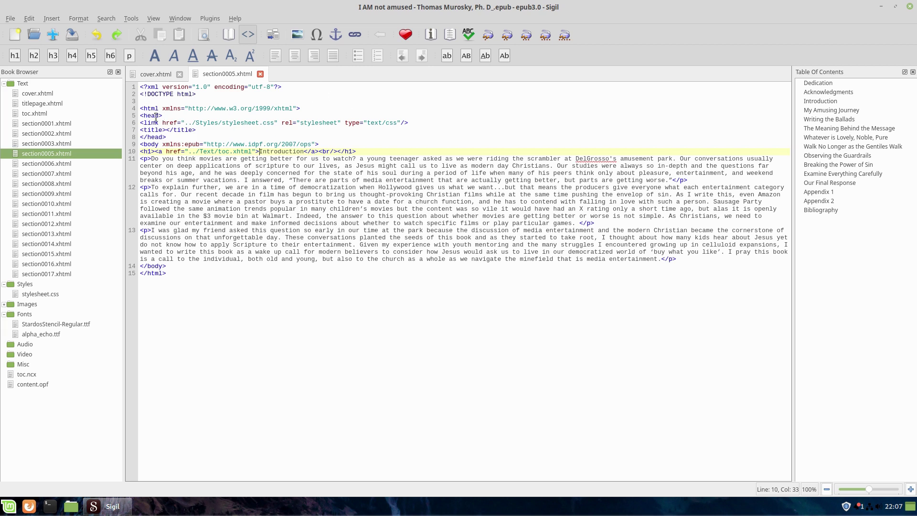
click(308, 107)
Examine the index, HTML reformatting and EPUB3 tool options without running any, and close section0005.xhtml.
click(129, 18)
click(129, 18)
click(131, 19)
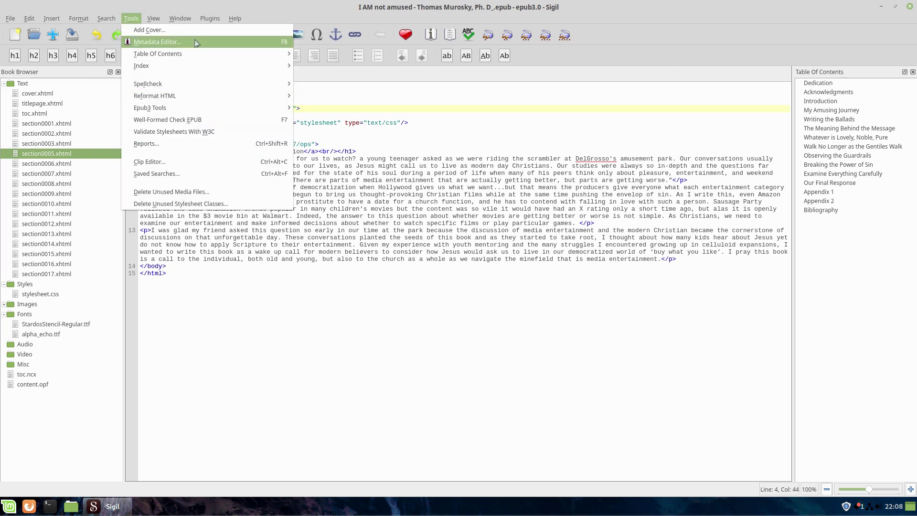
mouse_move(186, 67)
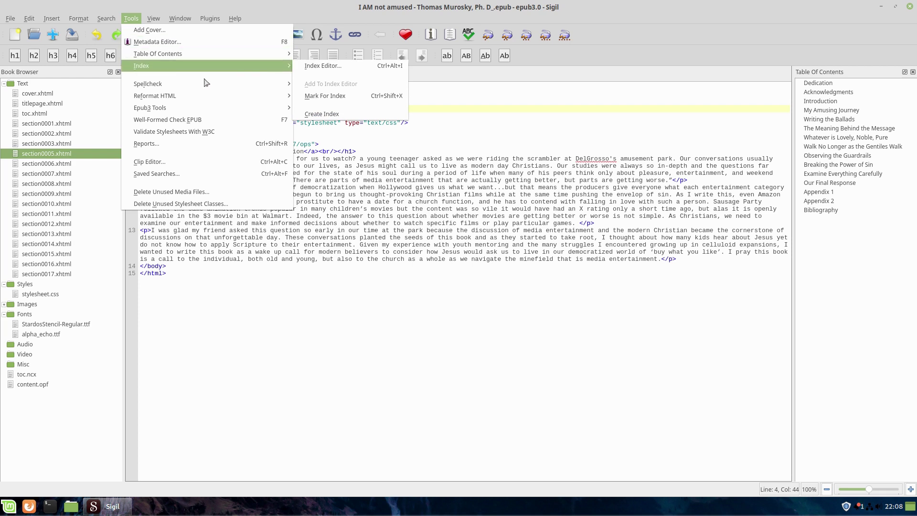
mouse_move(194, 98)
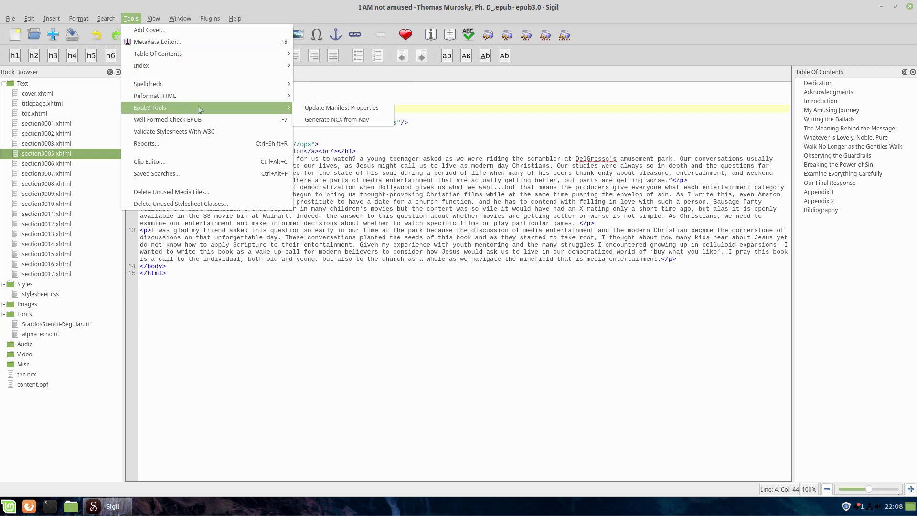
mouse_move(286, 109)
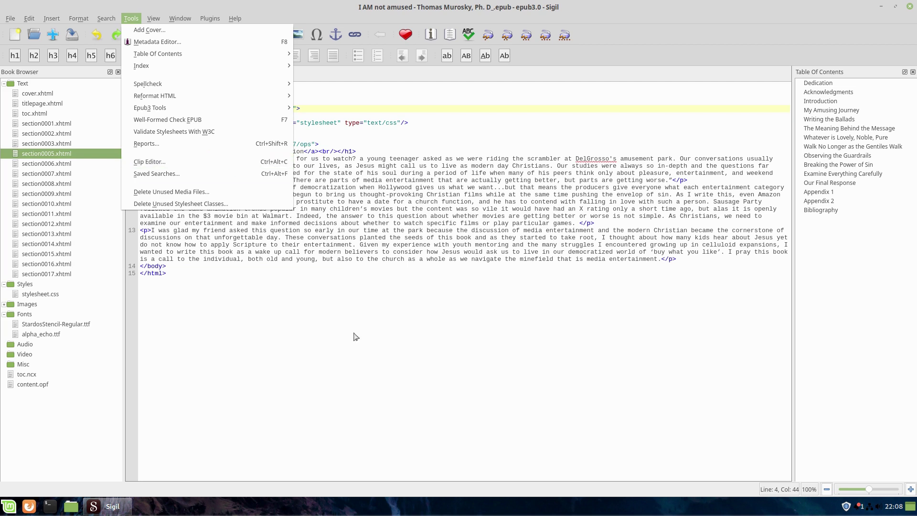
click(365, 356)
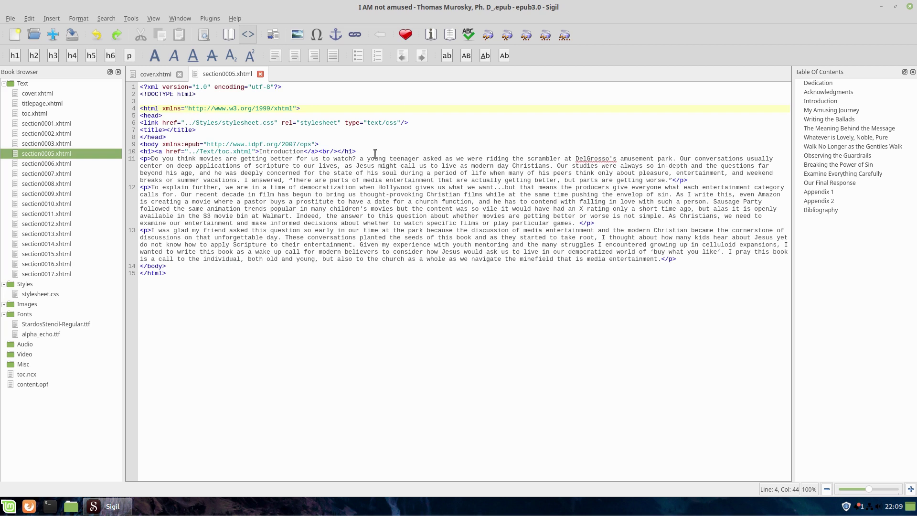
click(260, 74)
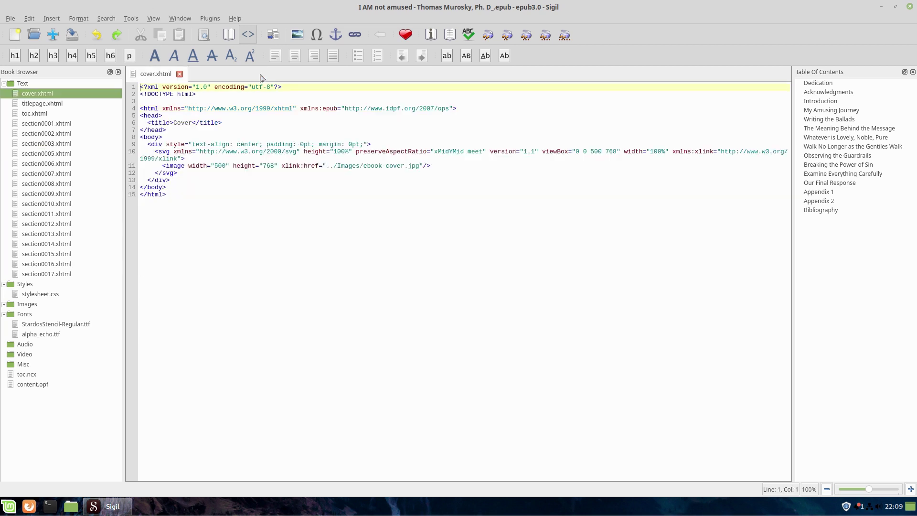
click(126, 22)
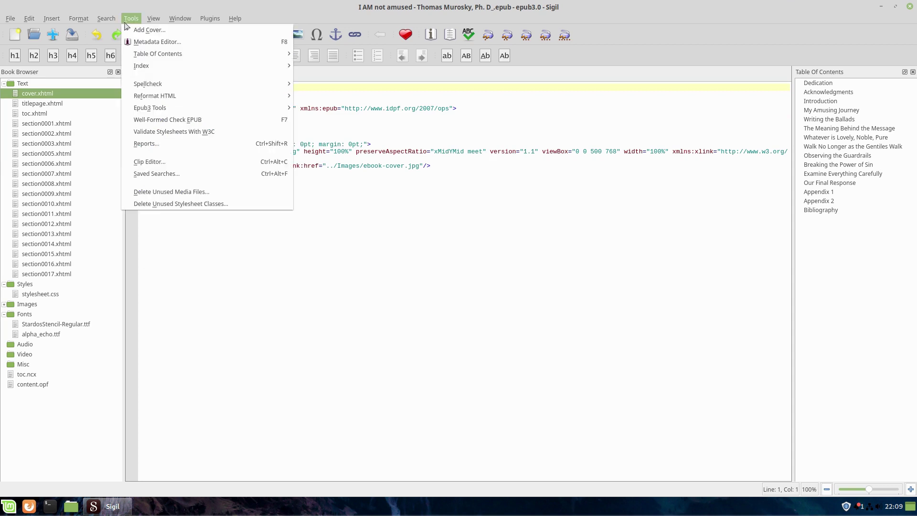
mouse_move(152, 18)
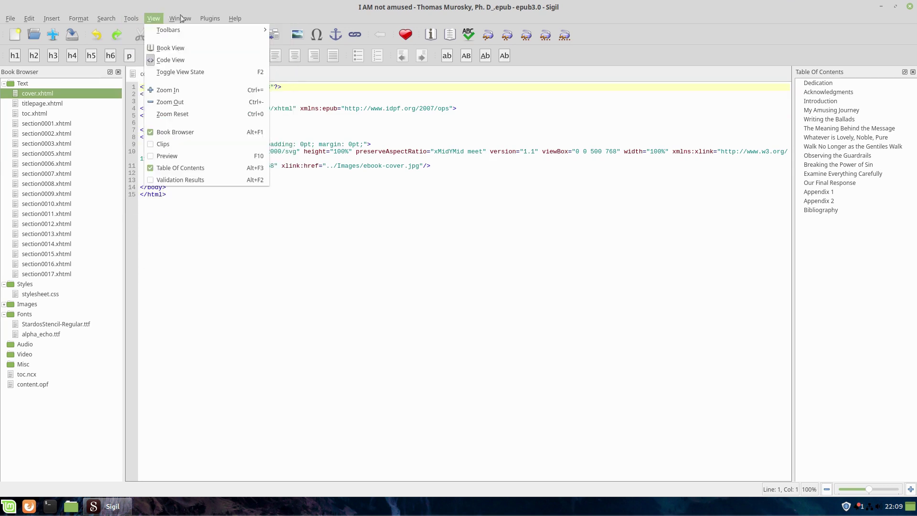
mouse_move(80, 18)
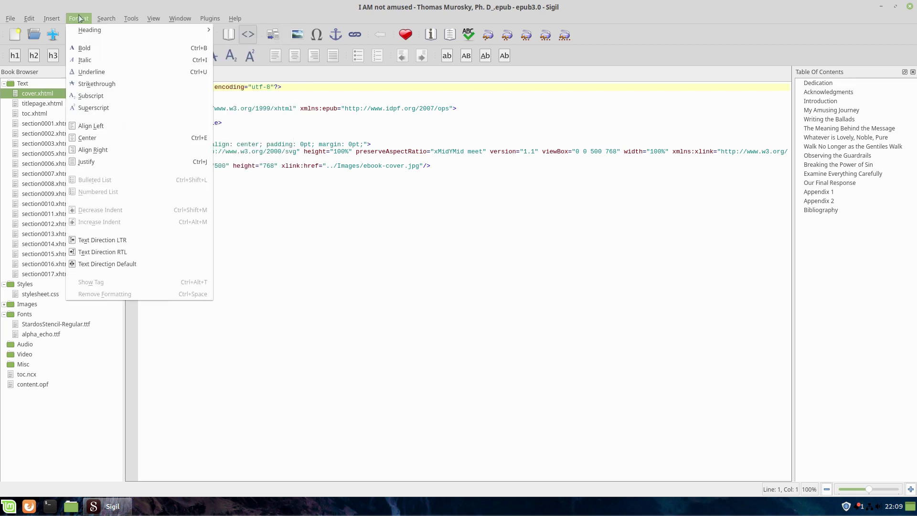
mouse_move(11, 20)
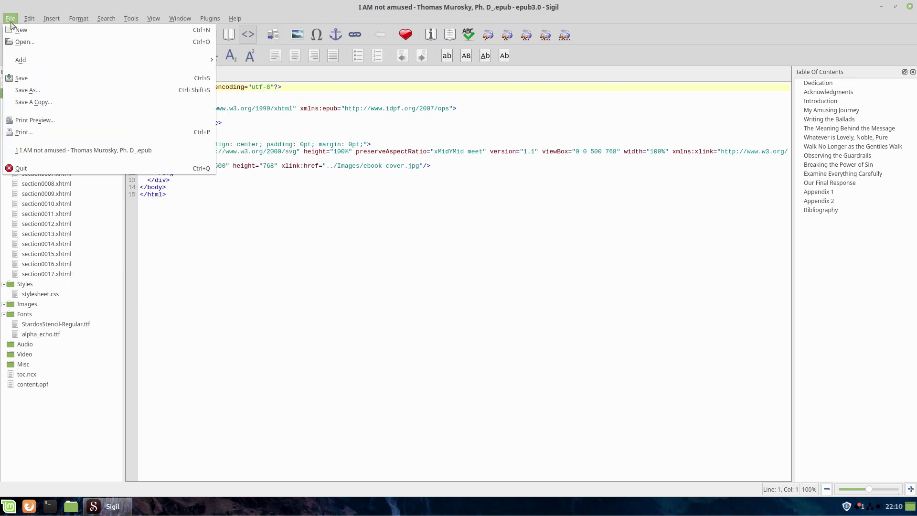
click(355, 276)
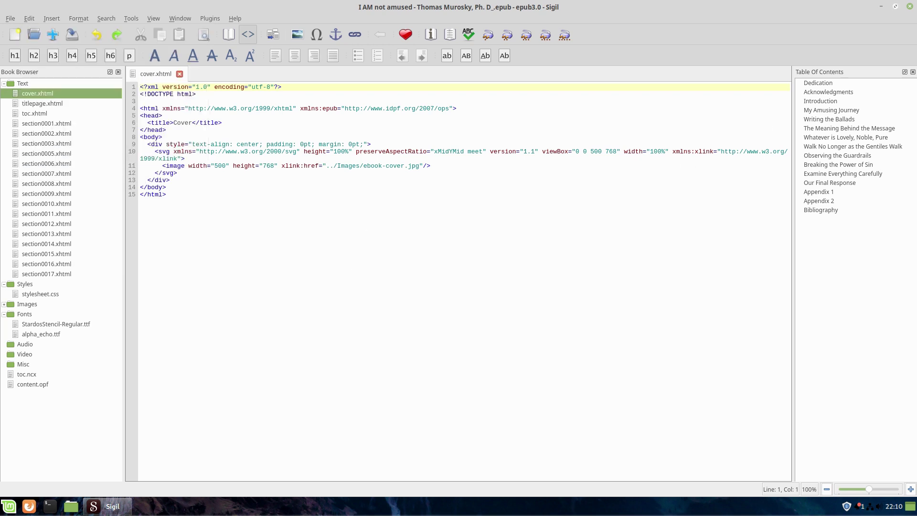